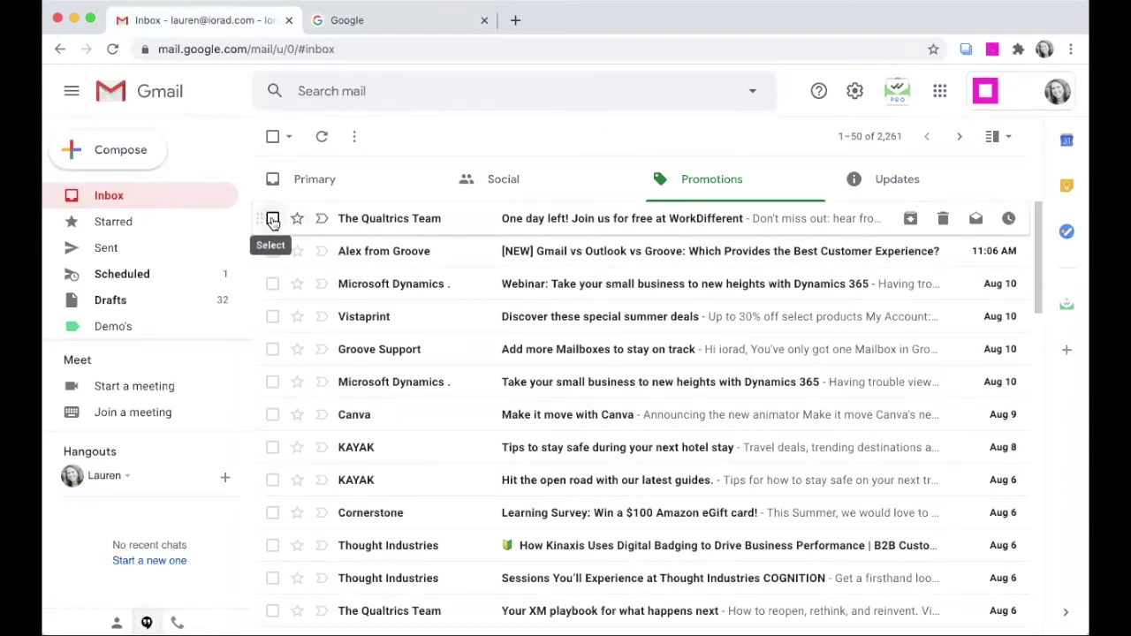
Step: Apply the Bridge label to the email from The Qualtrics Team, and finish the iorad tutorial capture
{"action": "left_click", "coordinate": [273, 219]}
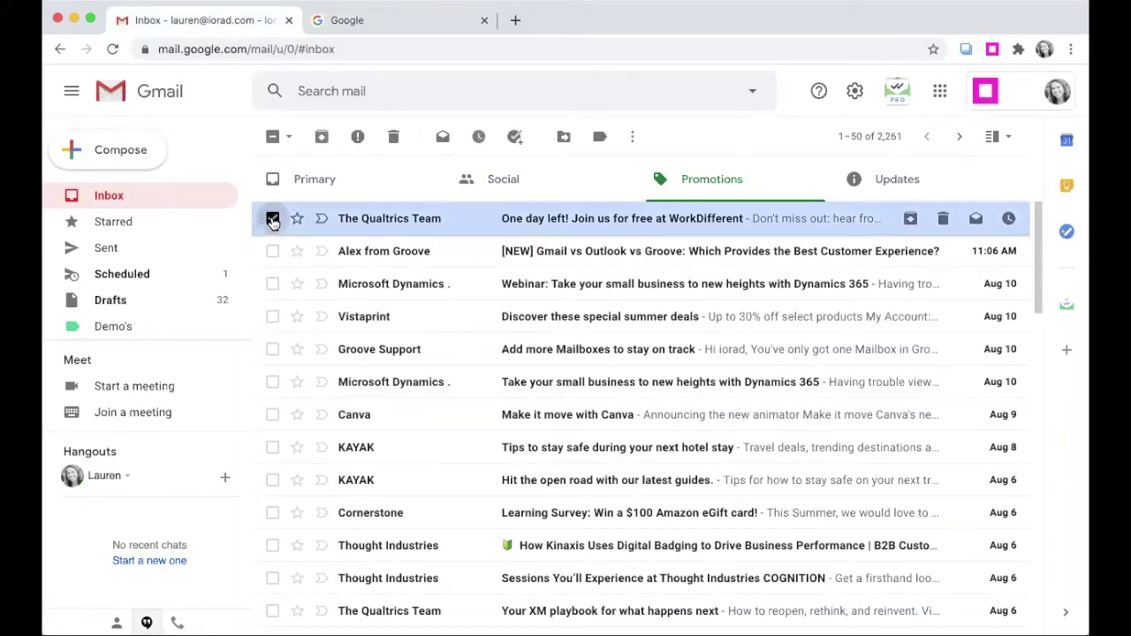
{"action": "left_click", "coordinate": [599, 138]}
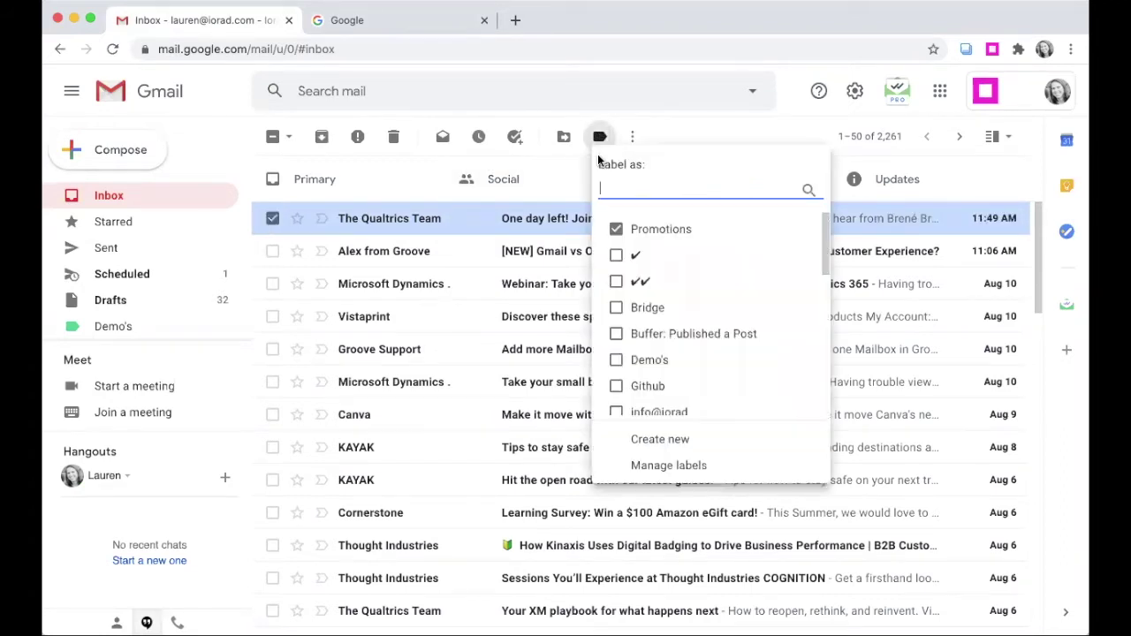
{"action": "left_click", "coordinate": [616, 309]}
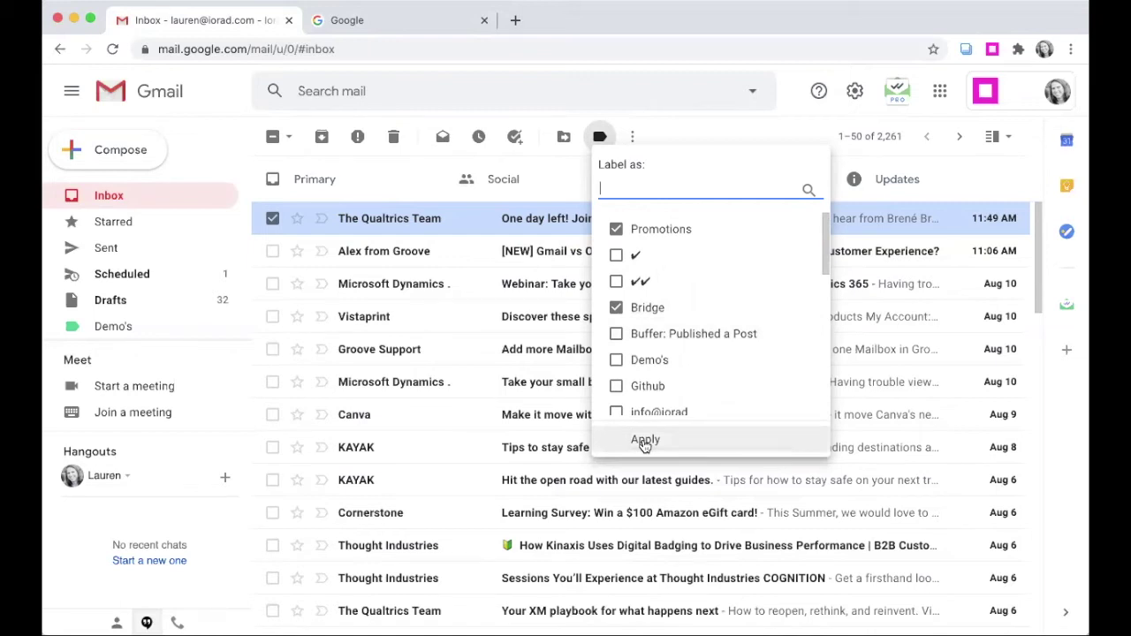
{"action": "left_click", "coordinate": [644, 443]}
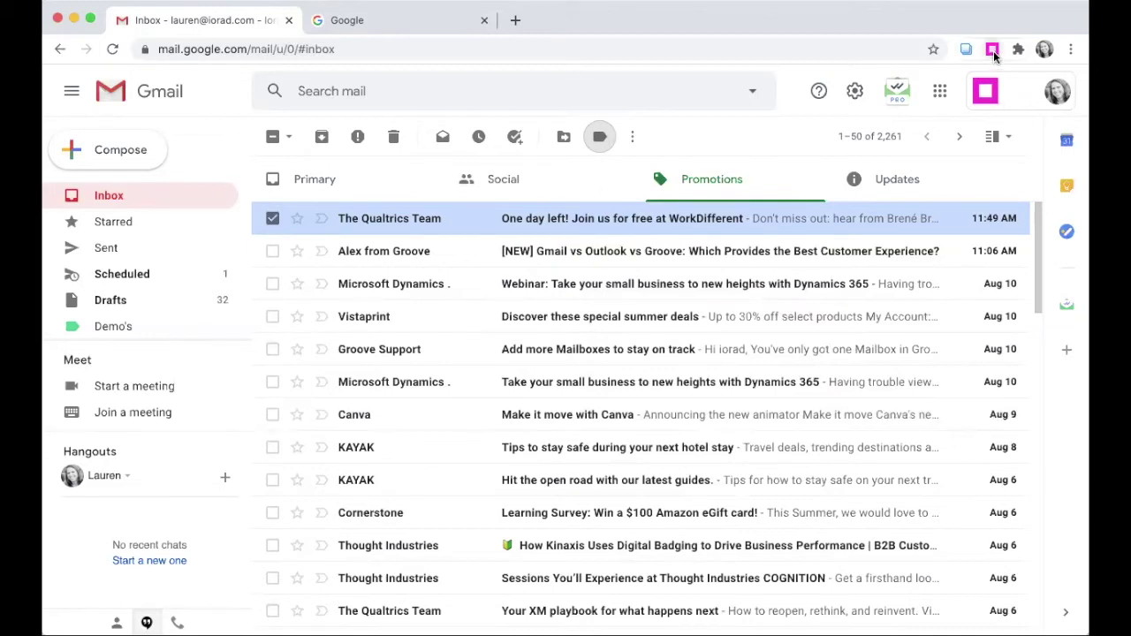
{"action": "left_click", "coordinate": [993, 51]}
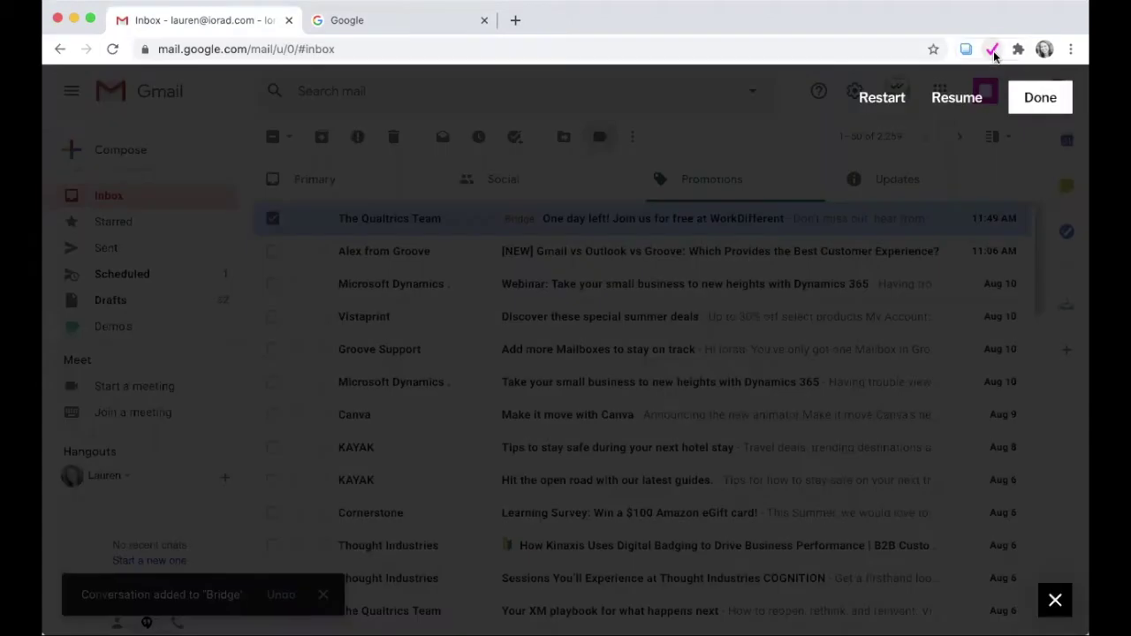
{"action": "left_click", "coordinate": [1040, 99]}
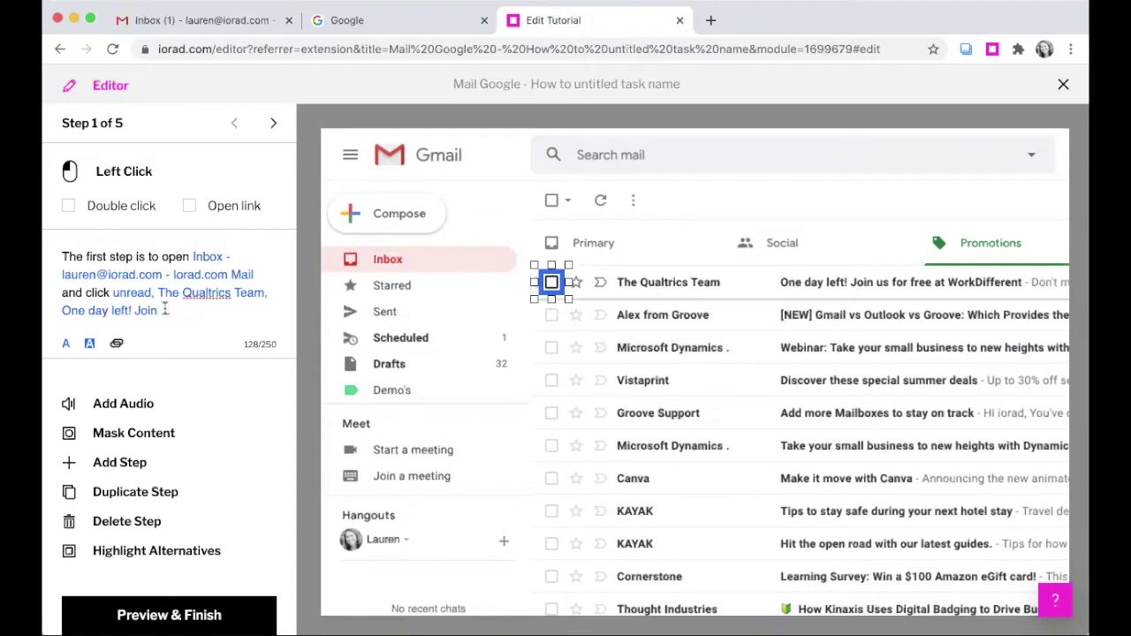
Step: Replace the highlighted email description after "and click" in the step 1 instruction with "email."
{"action": "left_click_drag", "start_coordinate": [183, 310], "coordinate": [111, 293]}
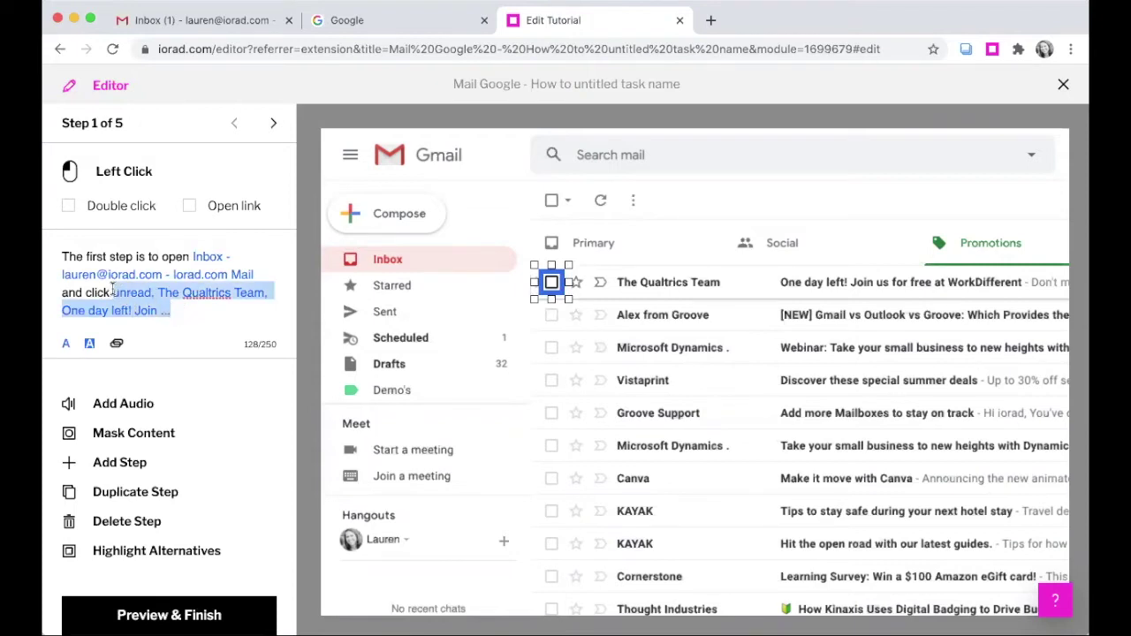
{"action": "type", "text": "email."}
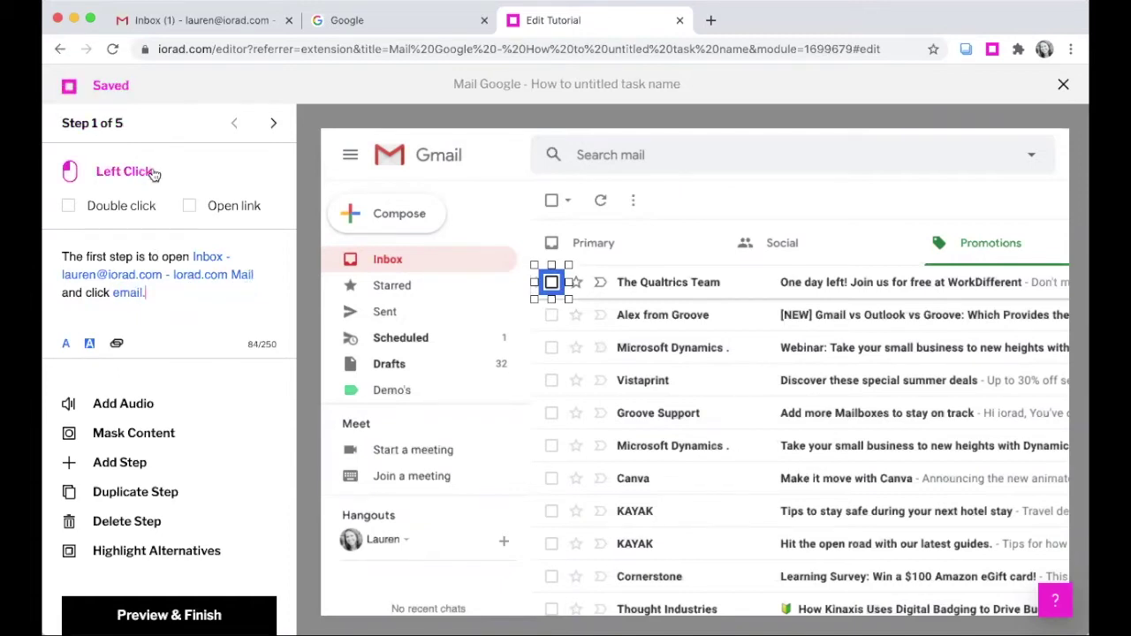
Step: Review the action types available for step 1, keeping Left Click
{"action": "left_click", "coordinate": [153, 172]}
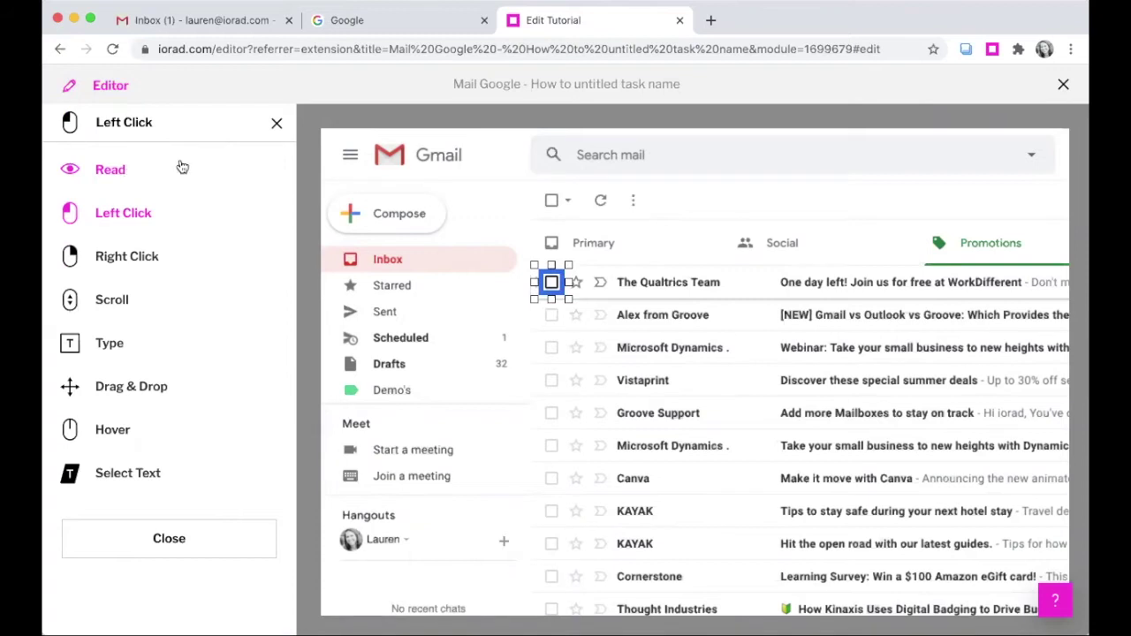
{"action": "left_click", "coordinate": [276, 129]}
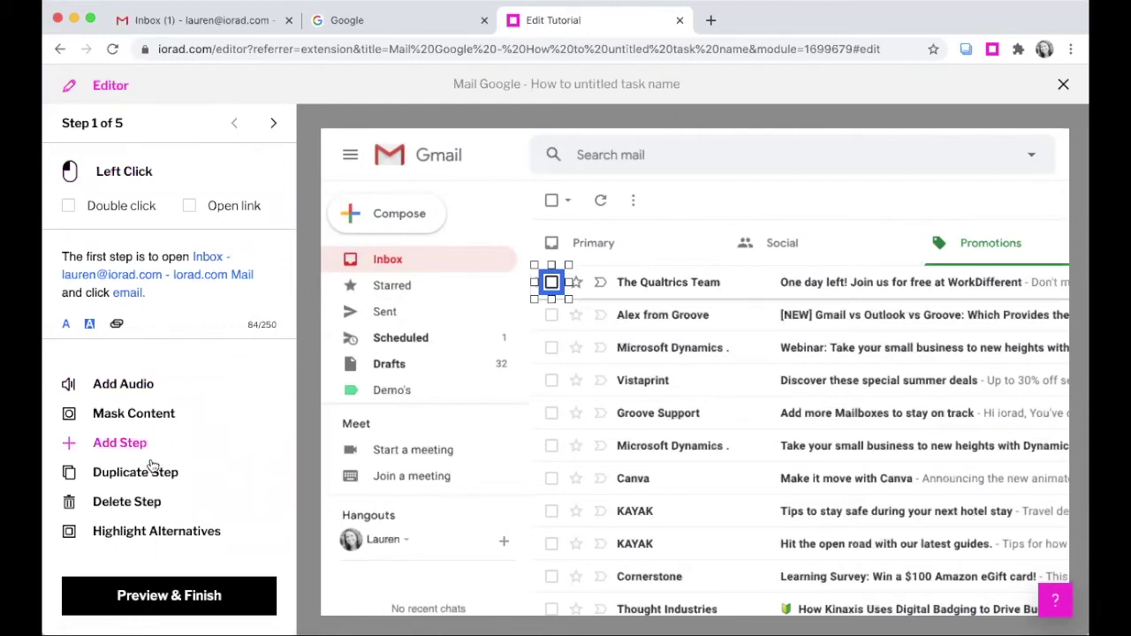
{"action": "left_click", "coordinate": [132, 174]}
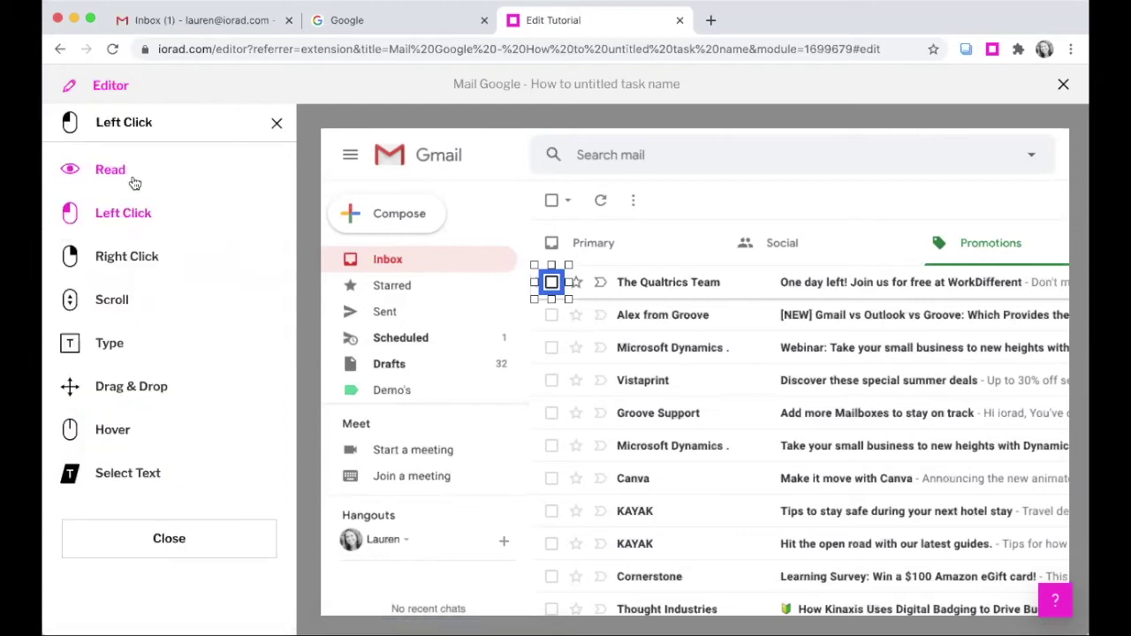
{"action": "left_click", "coordinate": [279, 122]}
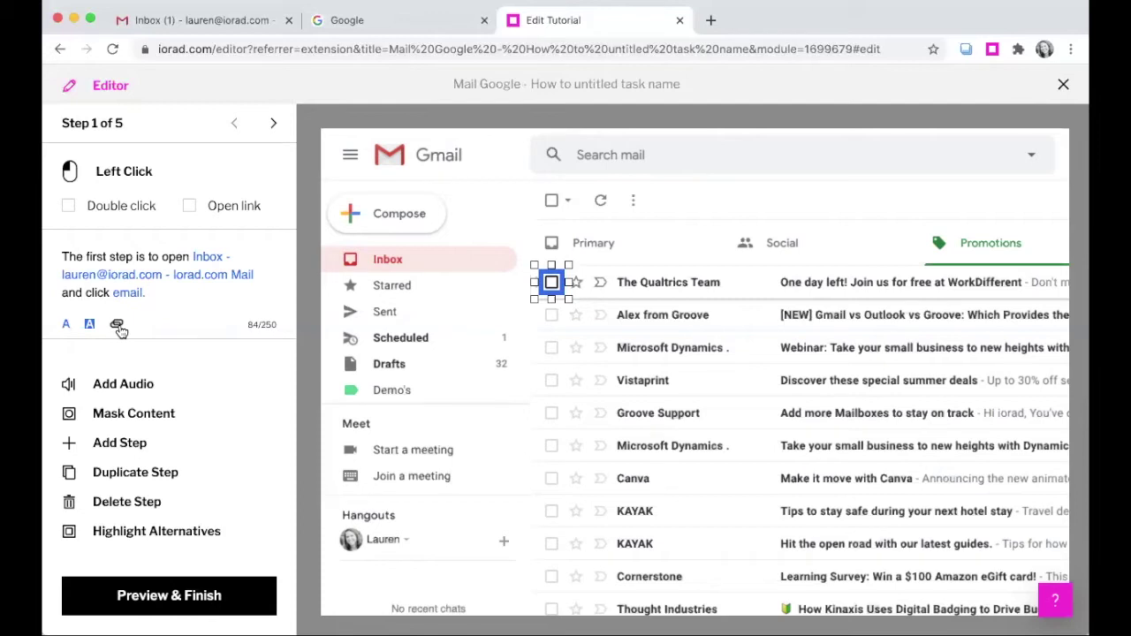
Step: Generate audio for all tutorial steps with the US English voice Matthew
{"action": "left_click", "coordinate": [141, 389]}
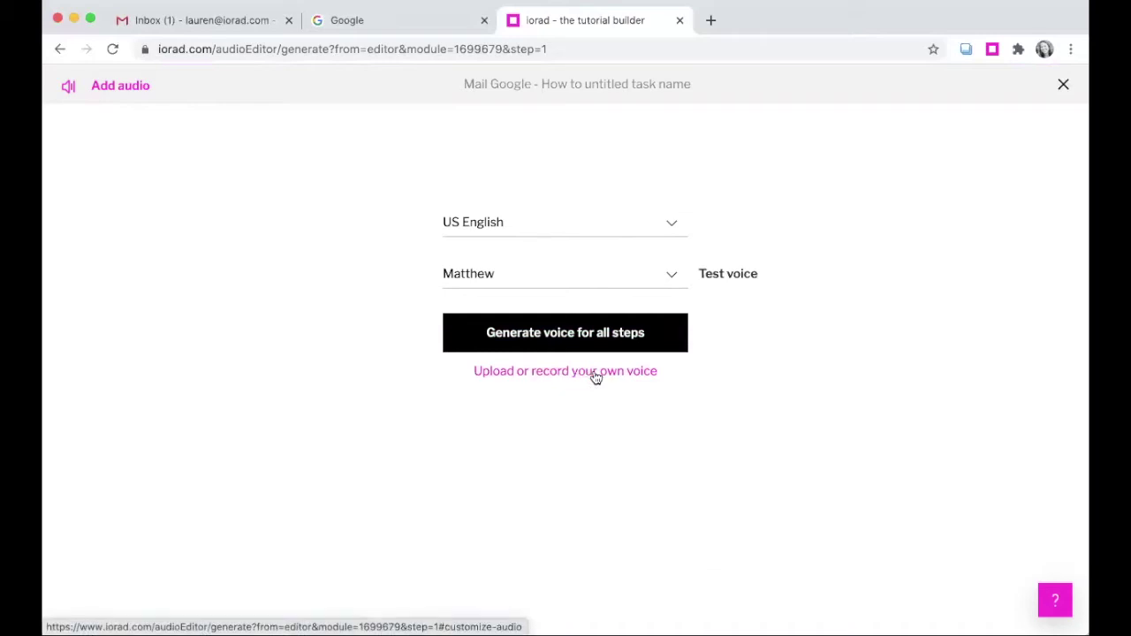
{"action": "left_click", "coordinate": [520, 283]}
{"action": "left_click", "coordinate": [520, 283]}
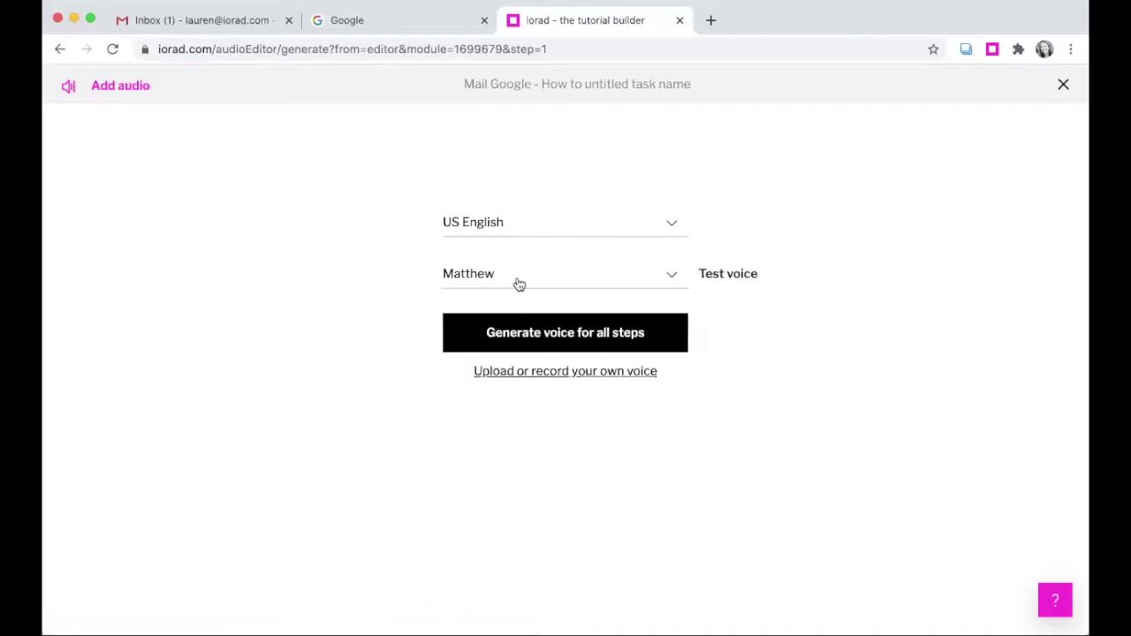
{"action": "left_click", "coordinate": [513, 335]}
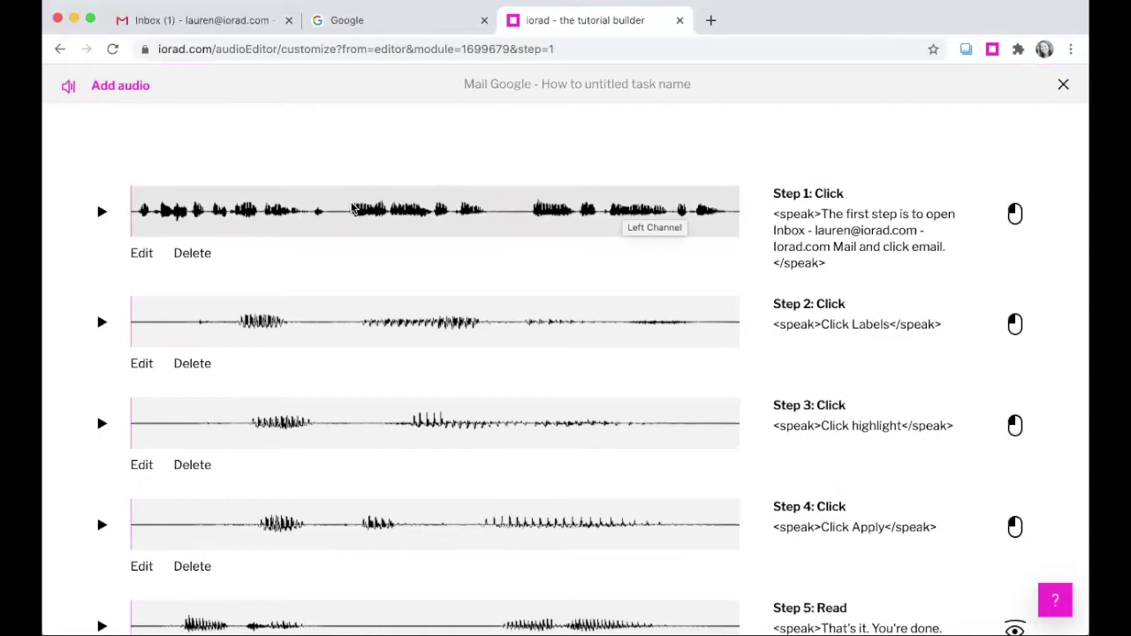
Step: Delete the generated audio of step 1 and return to the tutorial editor
{"action": "left_click", "coordinate": [192, 254]}
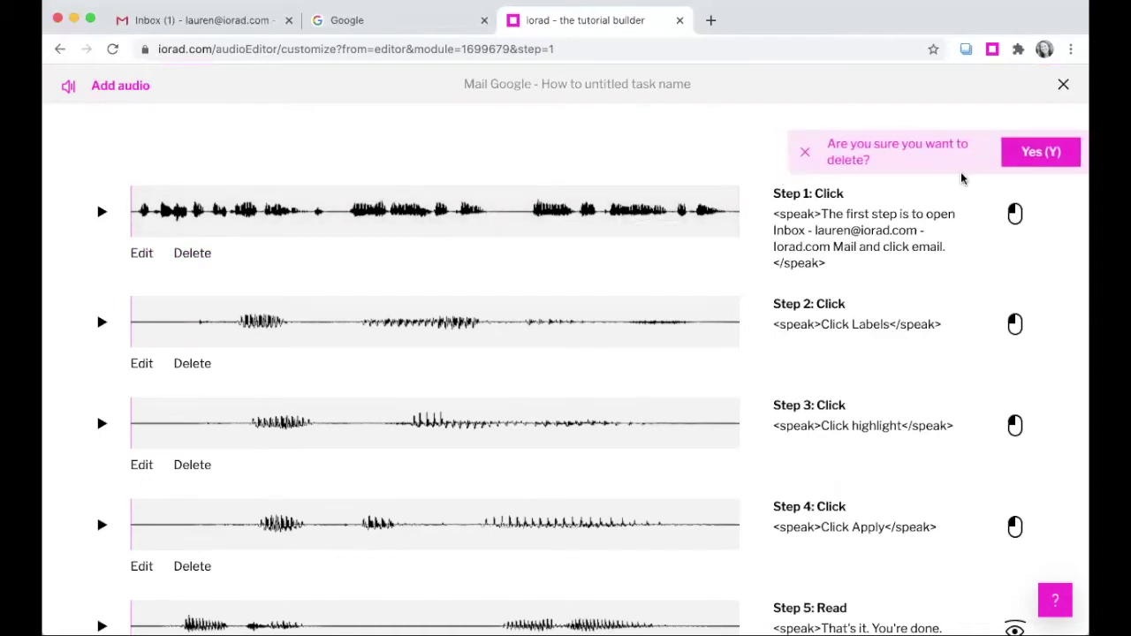
{"action": "left_click", "coordinate": [1041, 153]}
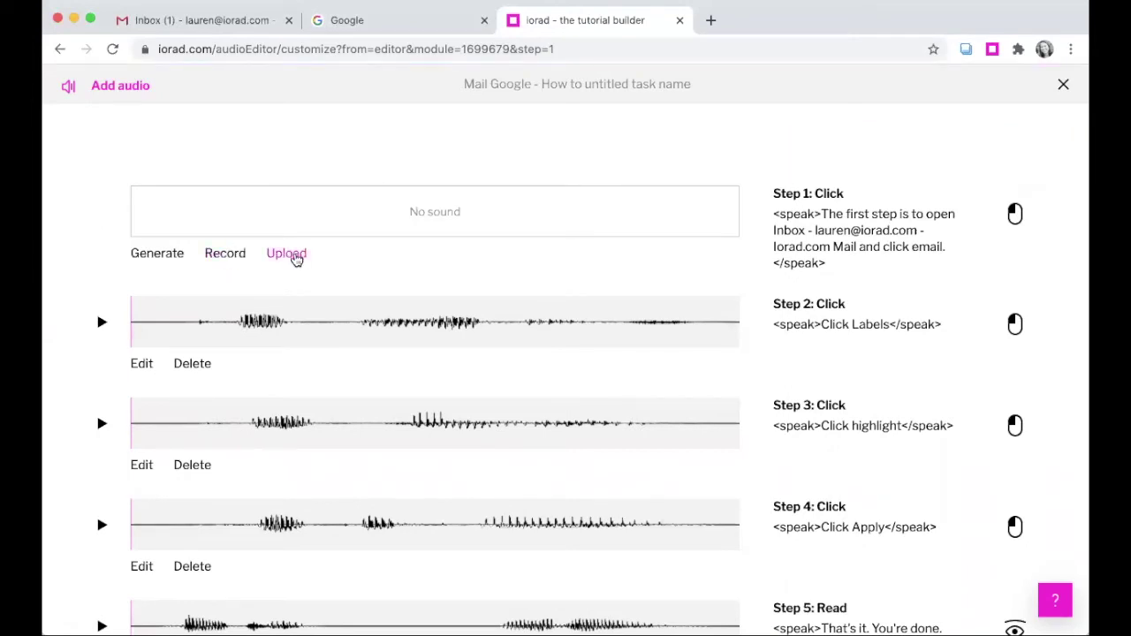
{"action": "left_click", "coordinate": [1065, 84]}
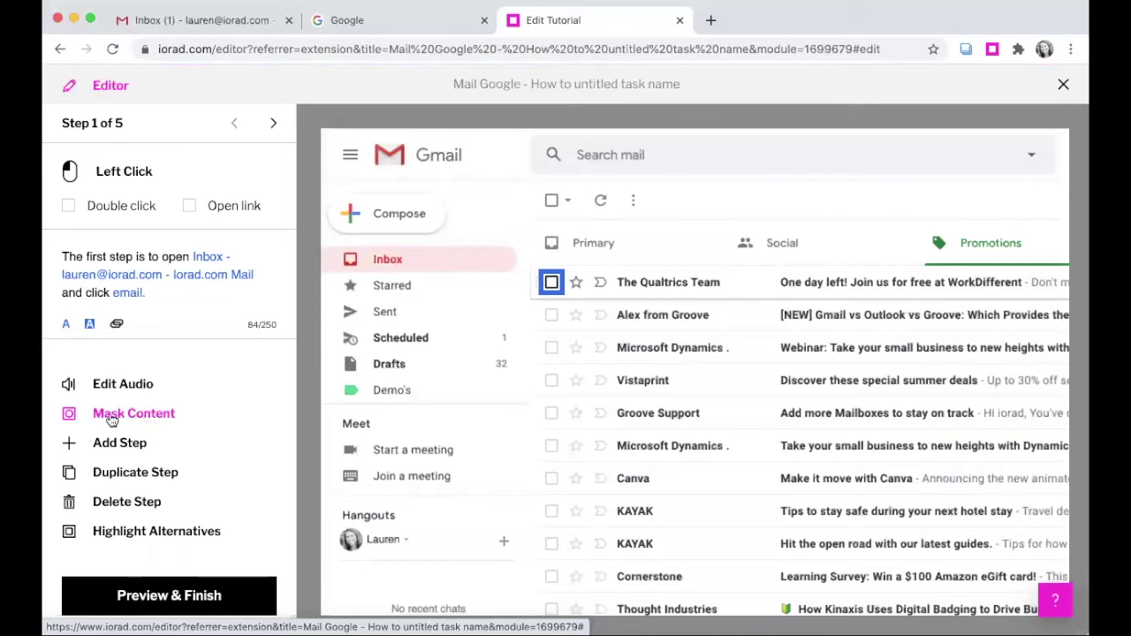
Step: Blur the senders and subjects below the first email in step 1, and mask the same data on all other steps
{"action": "left_click", "coordinate": [111, 418]}
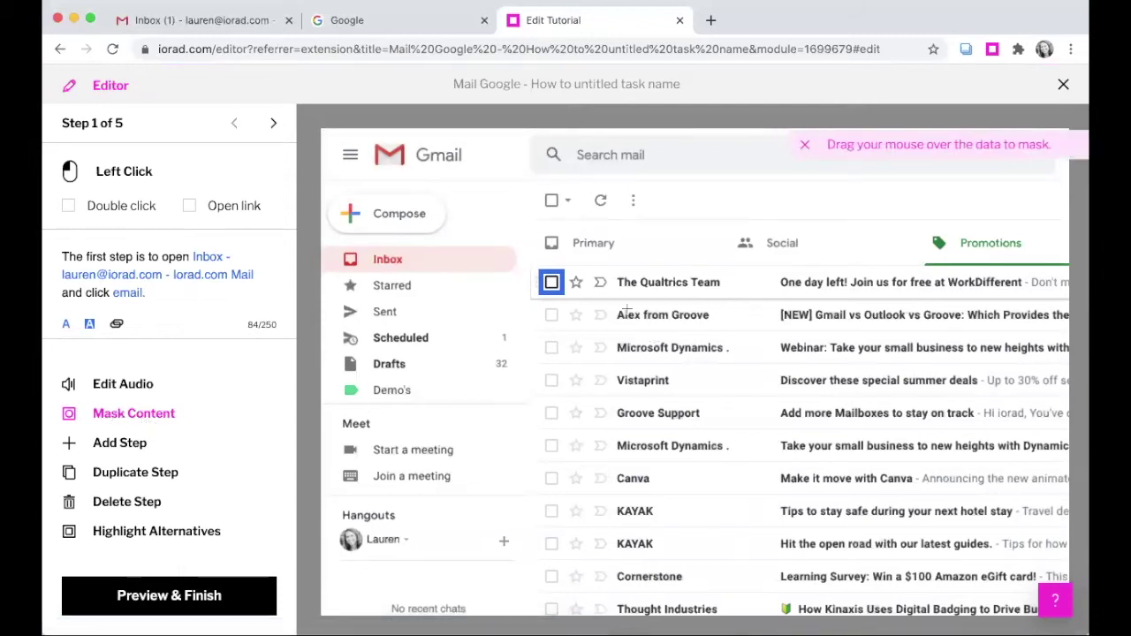
{"action": "left_click_drag", "start_coordinate": [616, 308], "coordinate": [1025, 603]}
{"action": "scroll", "coordinate": [824, 446], "scroll_direction": "down", "scroll_amount": 2}
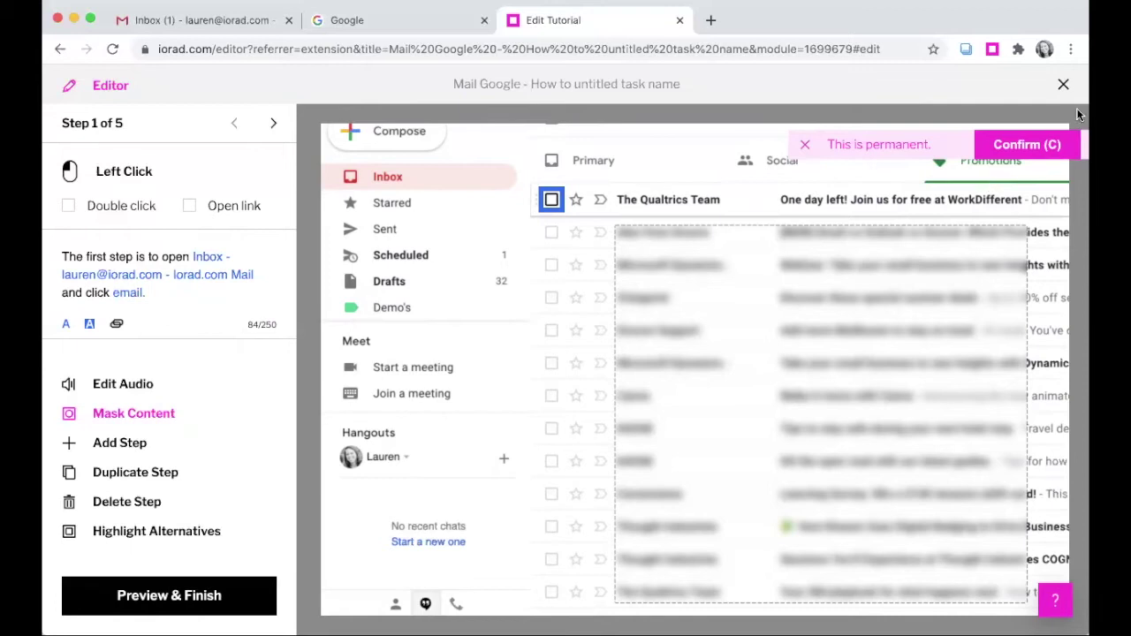
{"action": "left_click", "coordinate": [997, 148]}
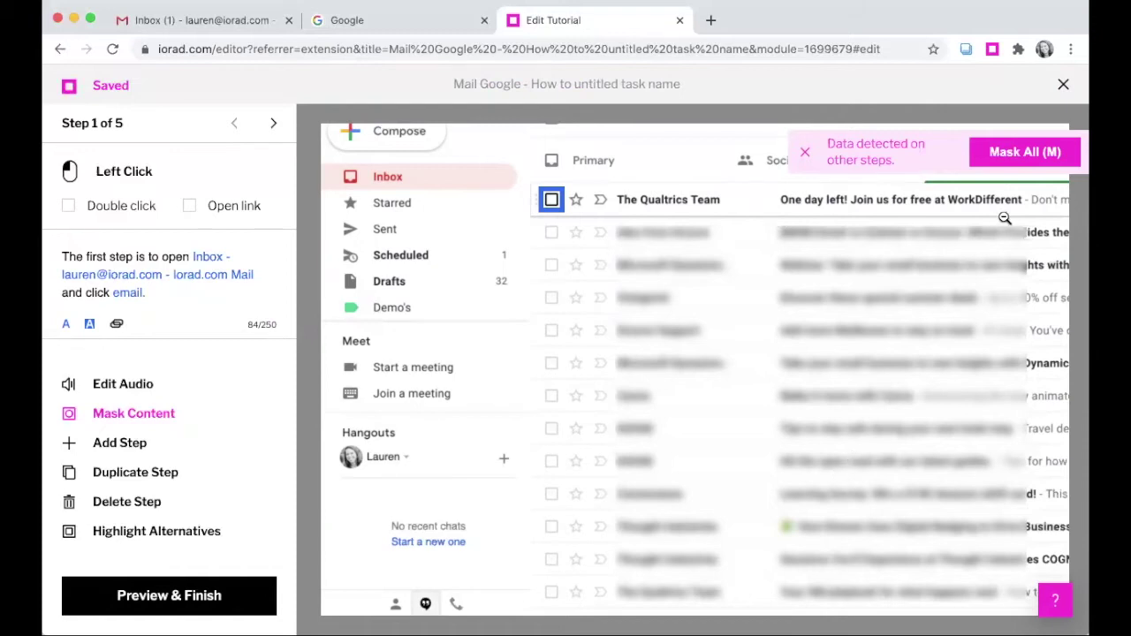
{"action": "left_click", "coordinate": [1017, 154]}
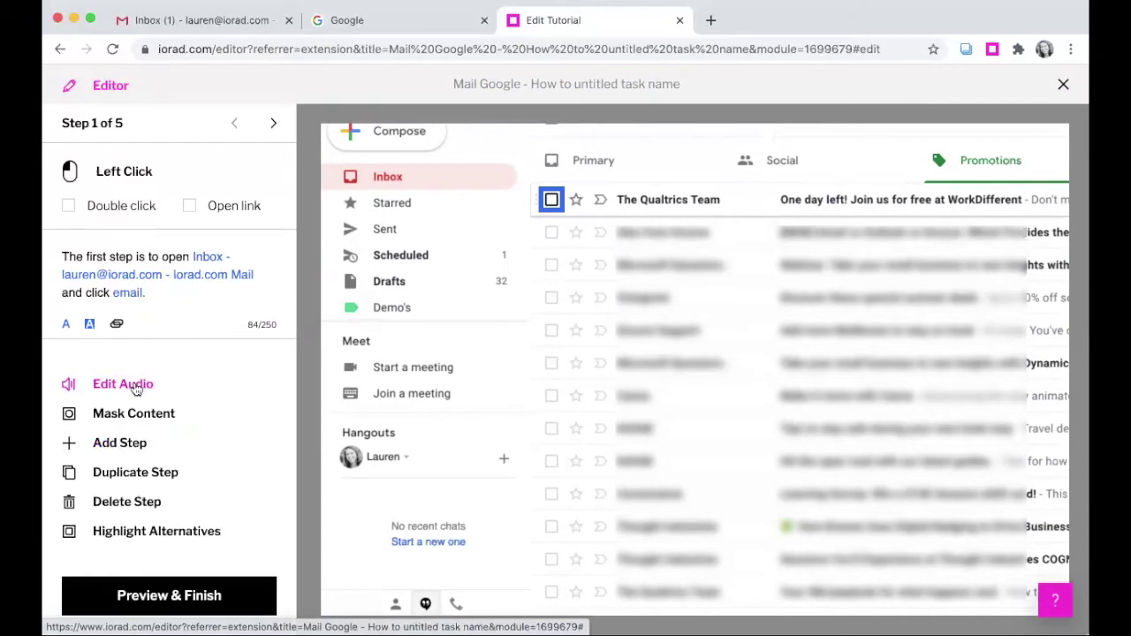
Step: Open step 3 of the tutorial from the step list
{"action": "left_click", "coordinate": [131, 133]}
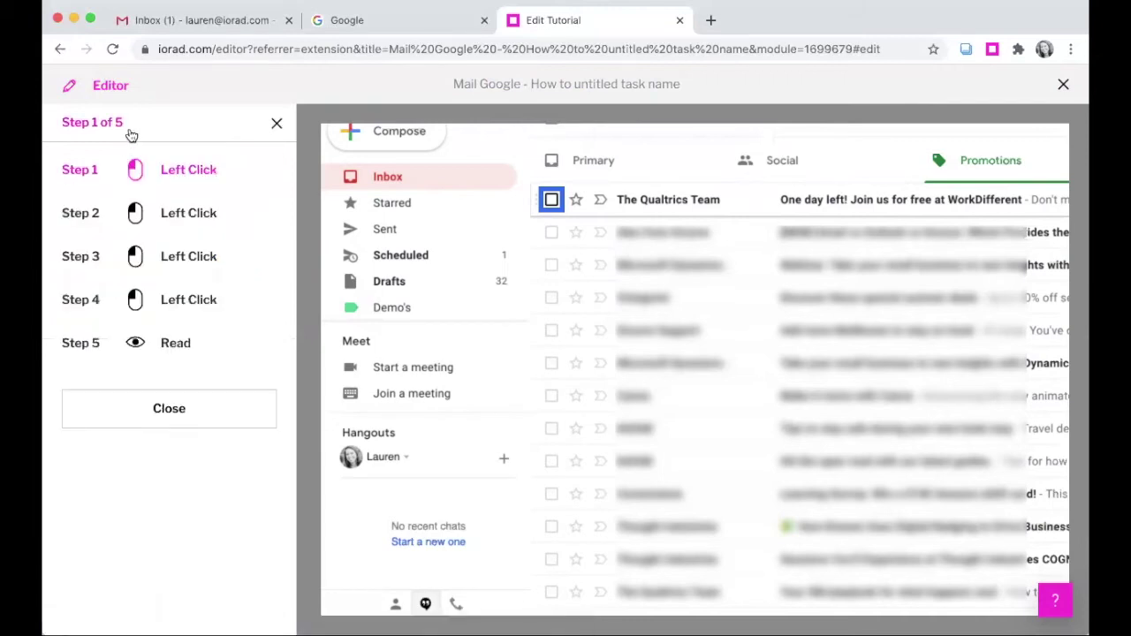
{"action": "left_click", "coordinate": [83, 213]}
{"action": "left_click", "coordinate": [99, 258]}
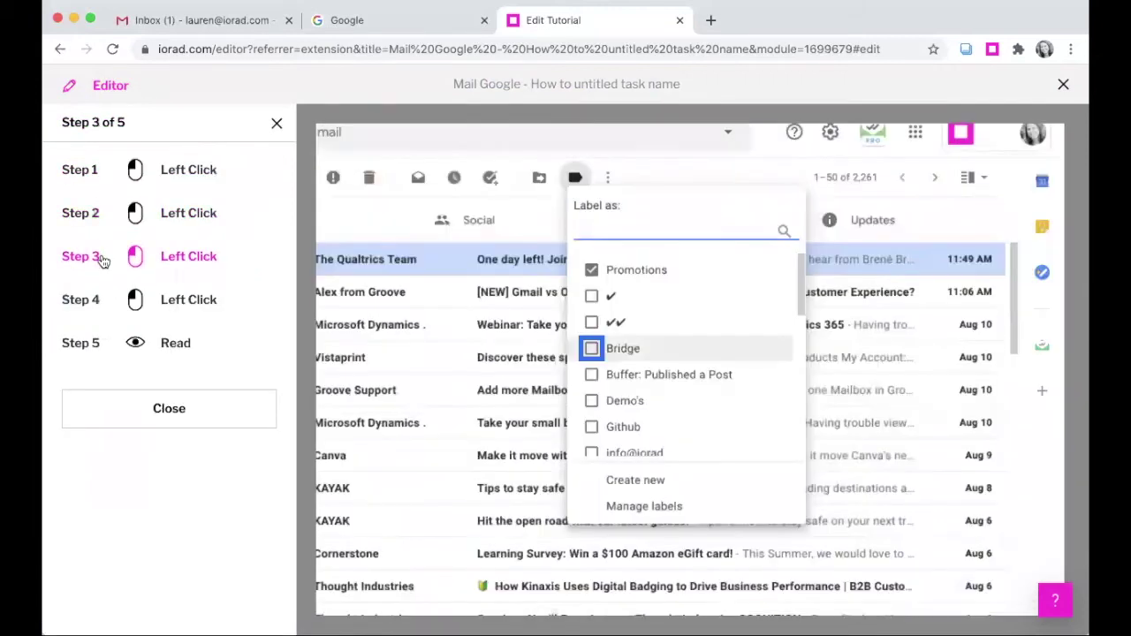
{"action": "left_click", "coordinate": [101, 260]}
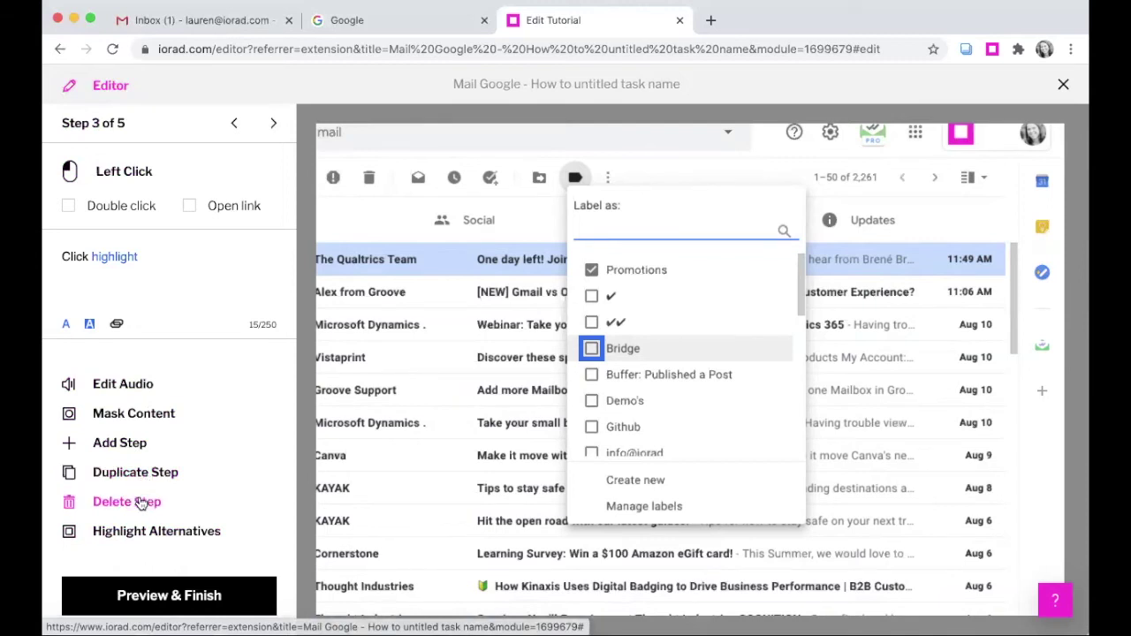
Step: Examine the step 3 screenshot's context options for moving the step and choosing a mask style
{"action": "right_click", "coordinate": [431, 346]}
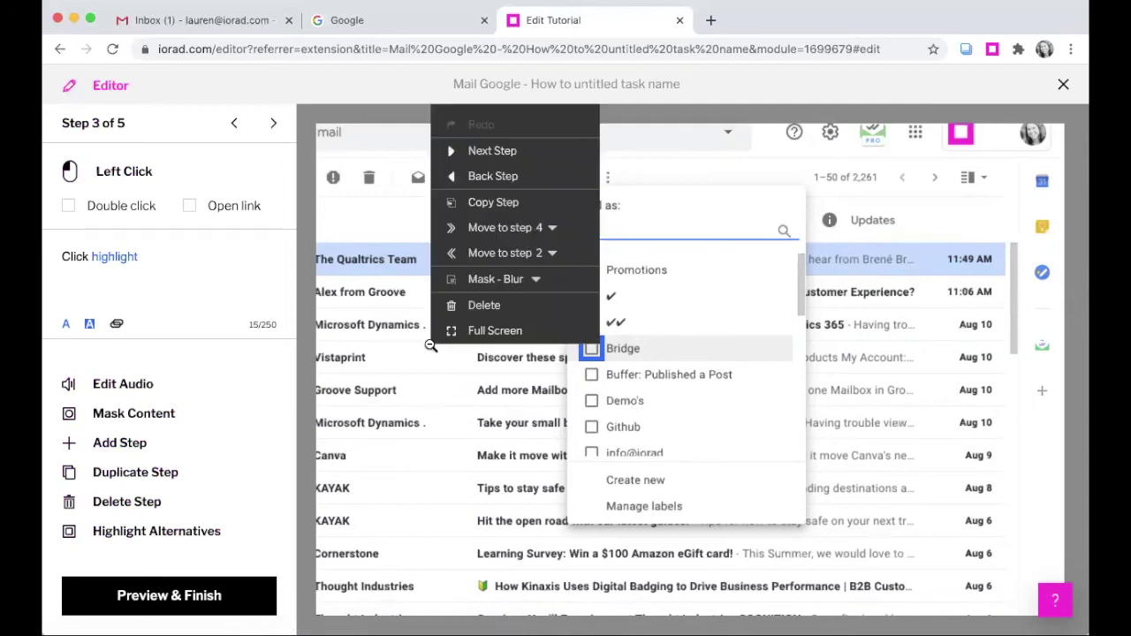
{"action": "left_click", "coordinate": [551, 252]}
{"action": "left_click", "coordinate": [552, 229]}
{"action": "left_click", "coordinate": [552, 229]}
{"action": "left_click", "coordinate": [537, 281]}
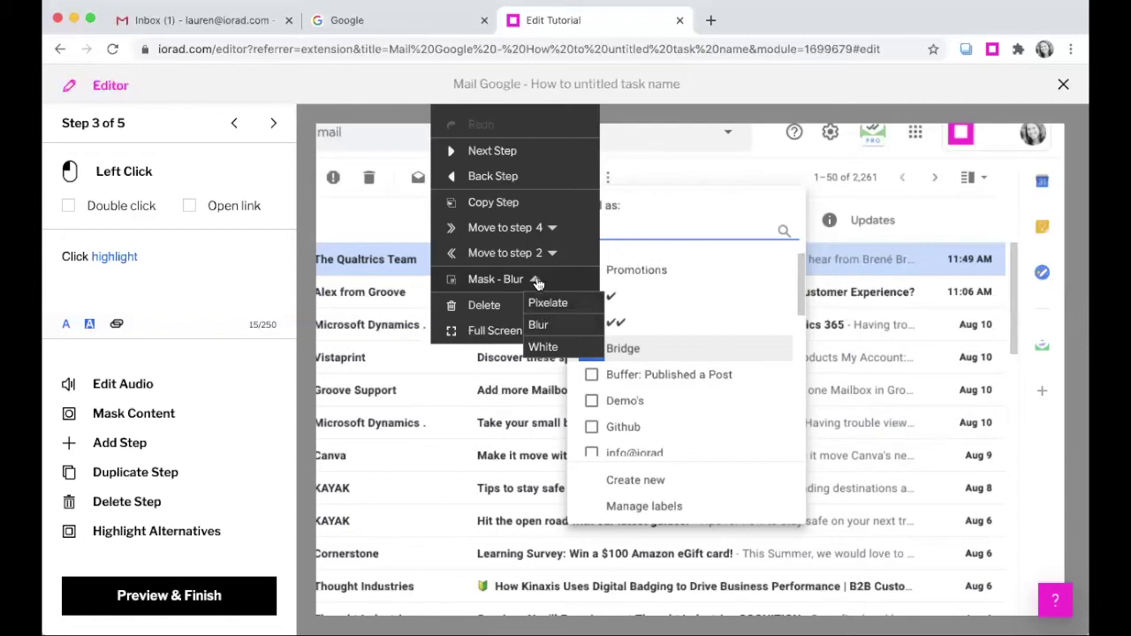
{"action": "left_click", "coordinate": [537, 281]}
{"action": "left_click", "coordinate": [347, 291]}
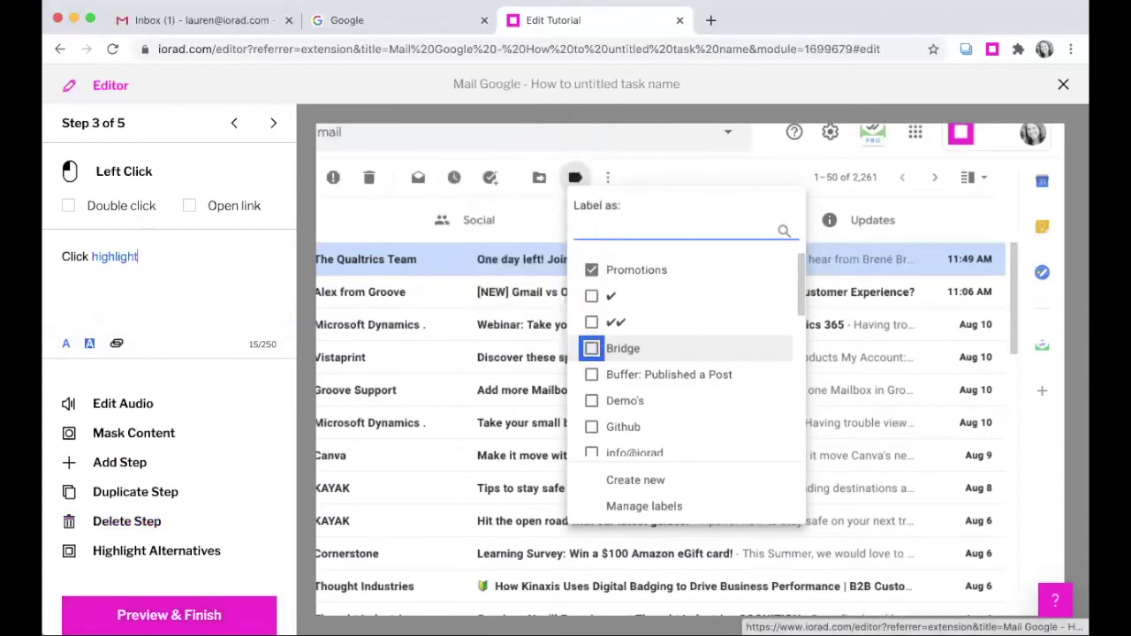
Step: Open the tutorial's preview and finish settings, and change the title to "How to label an email"
{"action": "left_click", "coordinate": [186, 615]}
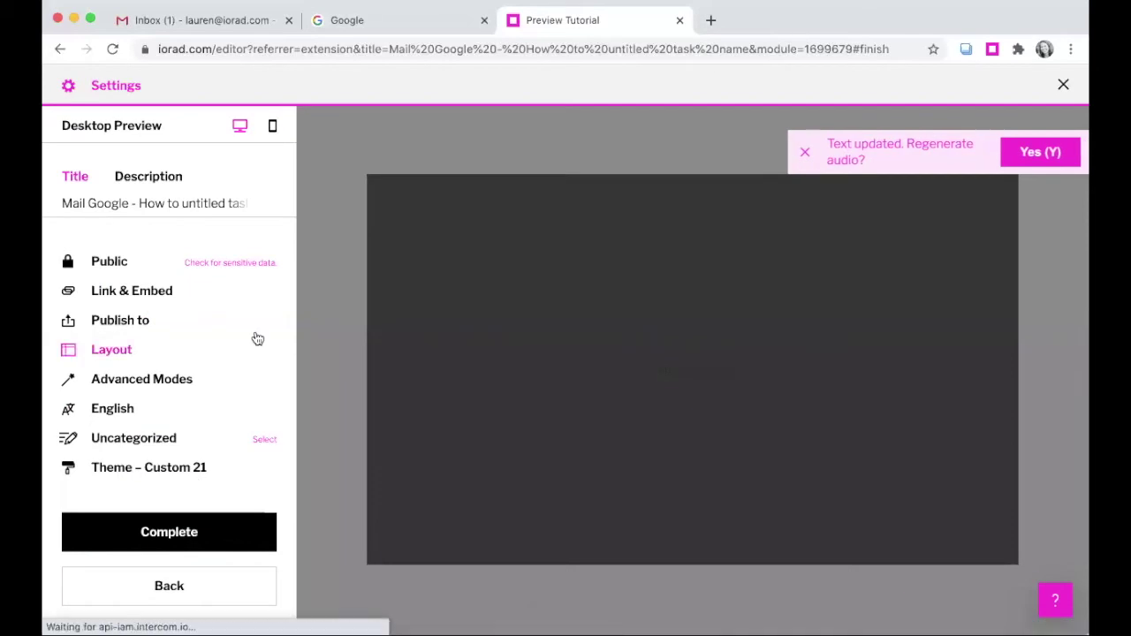
{"action": "left_click", "coordinate": [163, 204]}
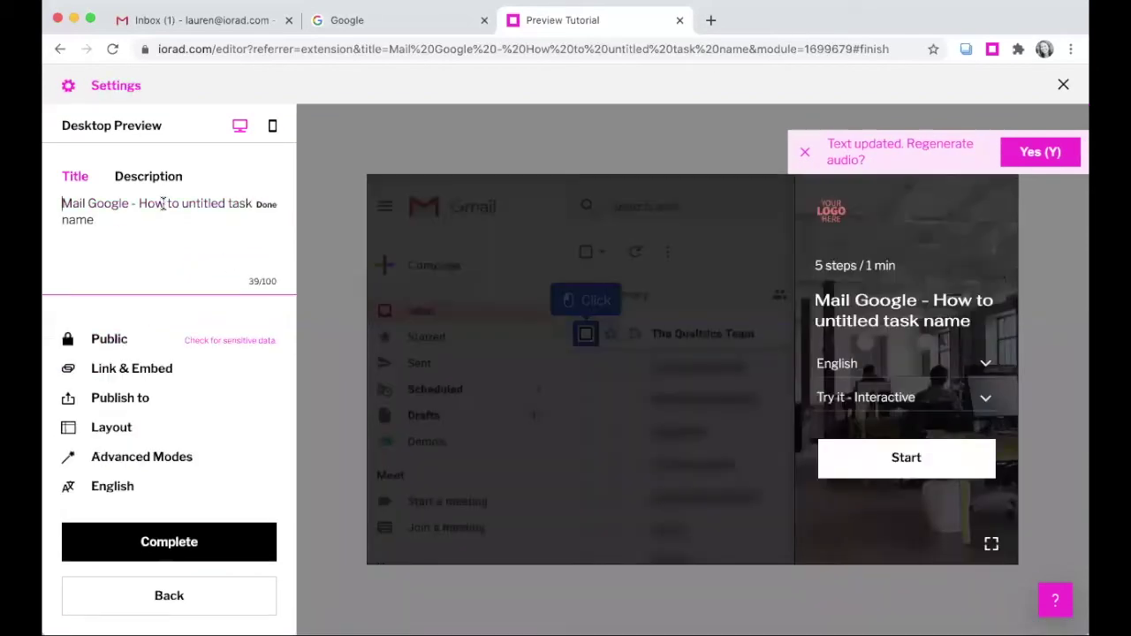
{"action": "left_click_drag", "start_coordinate": [137, 215], "coordinate": [51, 177]}
{"action": "type", "text": "How ot to"}
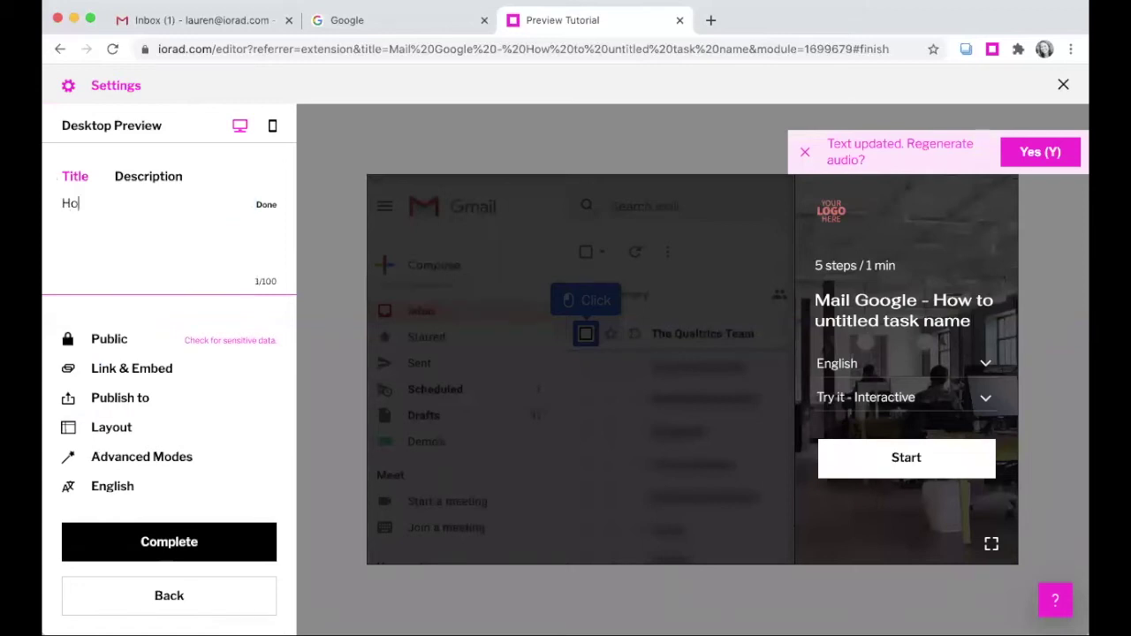
{"action": "key", "text": "BackSpace"}
{"action": "key", "text": "BackSpace"}
{"action": "key", "text": "BackSpace"}
{"action": "key", "text": "BackSpace"}
{"action": "key", "text": "BackSpace"}
{"action": "type", "text": "to label an email"}
{"action": "left_click", "coordinate": [267, 205]}
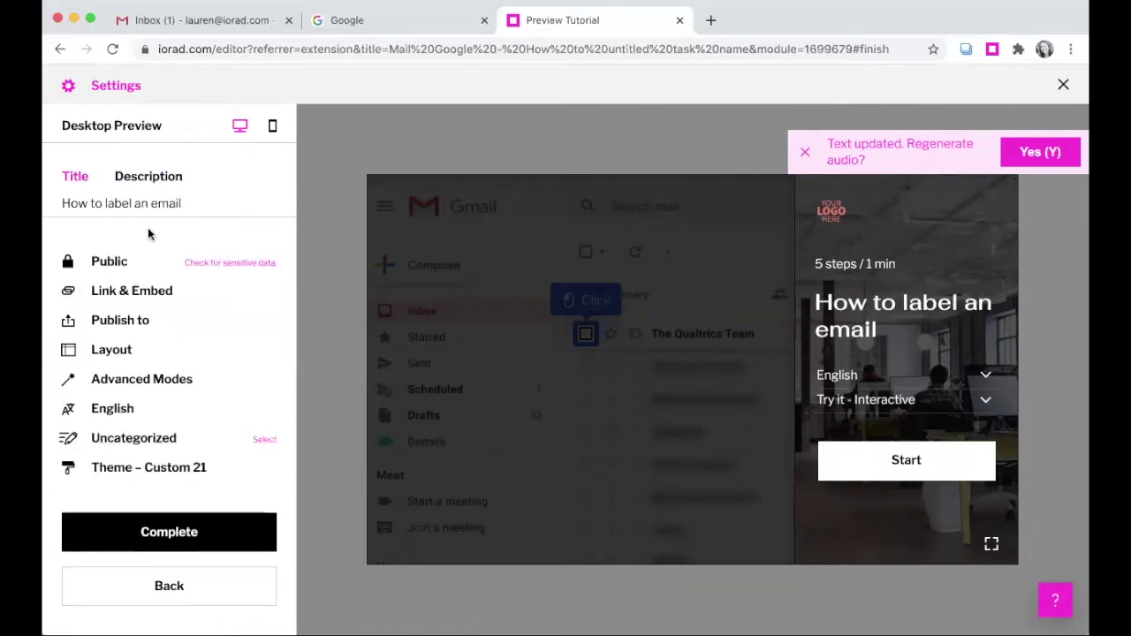
Step: Review the tutorial's privacy options, and open its link and embed settings
{"action": "left_click", "coordinate": [109, 261]}
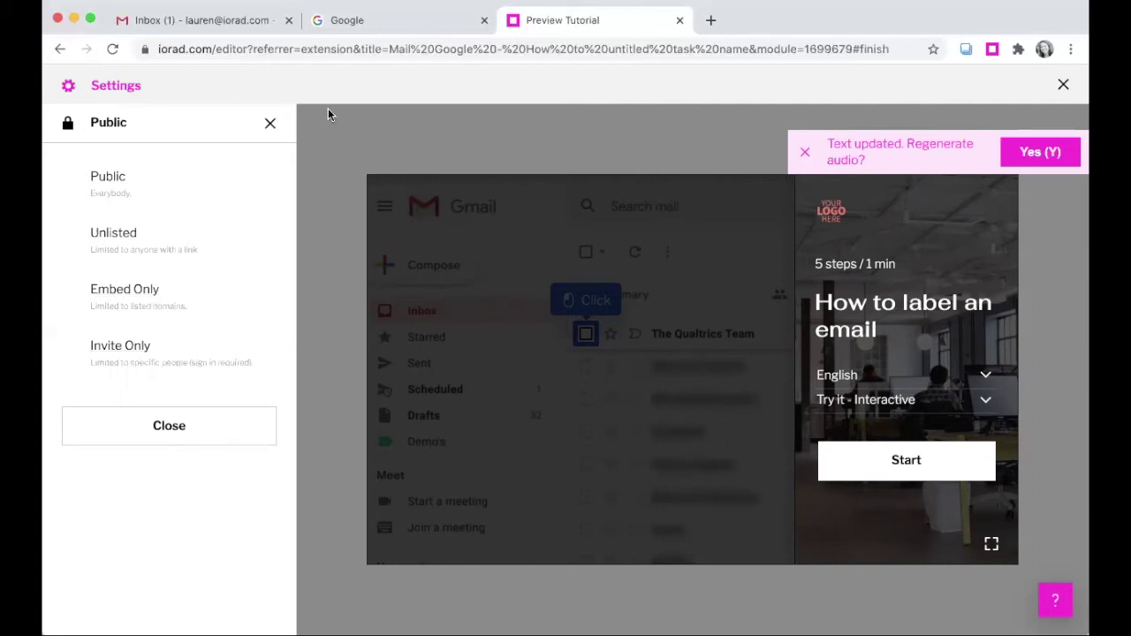
{"action": "left_click", "coordinate": [274, 121]}
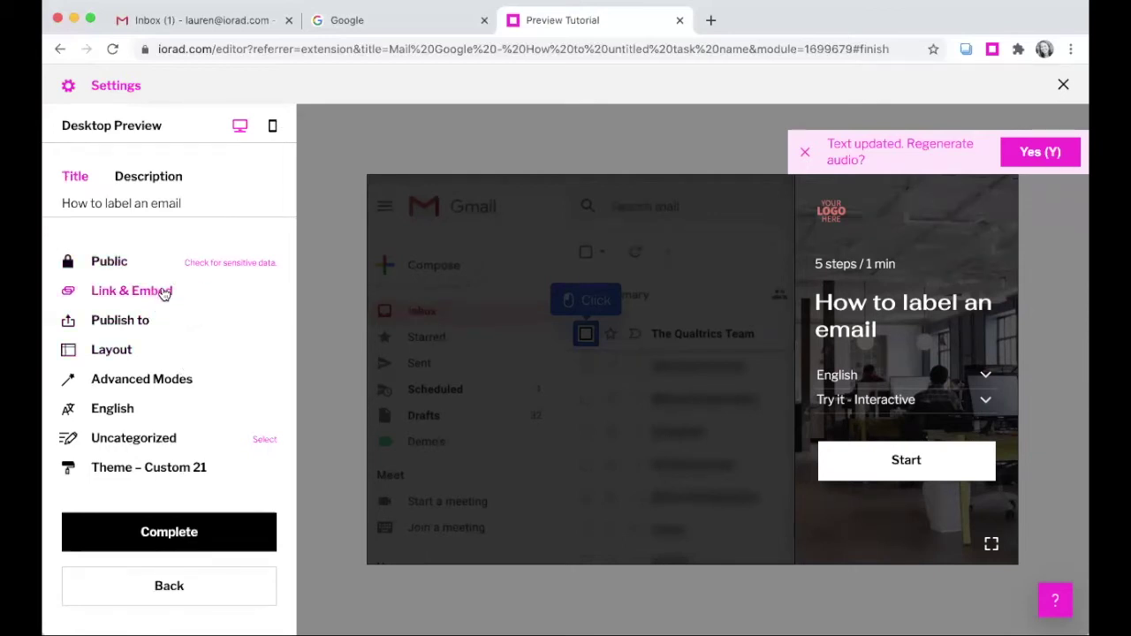
{"action": "left_click", "coordinate": [164, 291]}
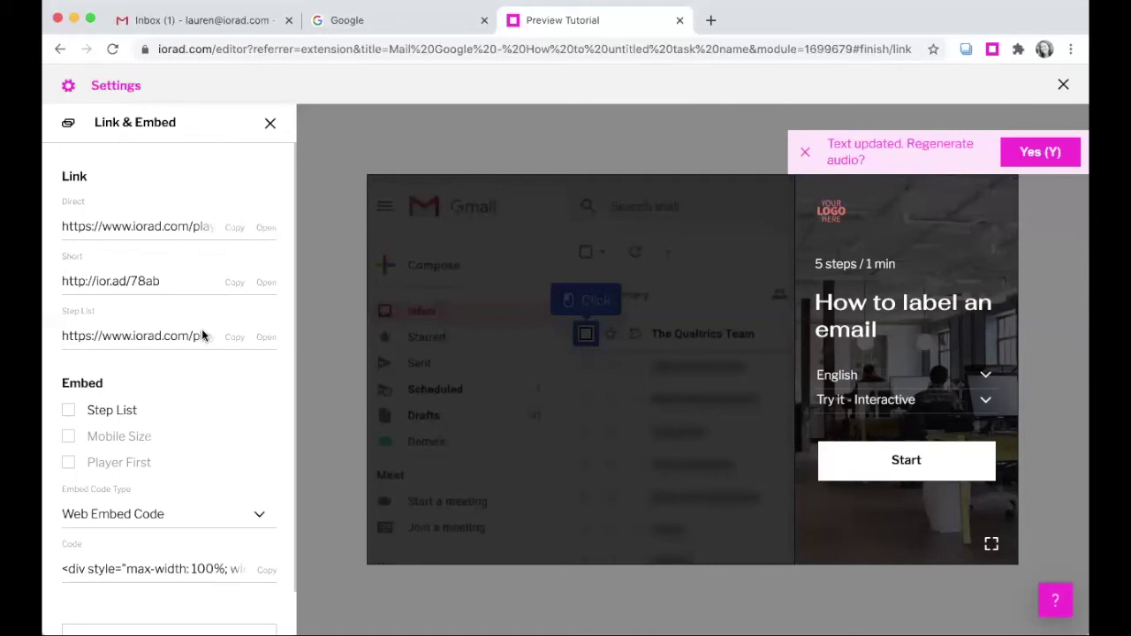
Step: Open the tutorial's shareable step list page and read through its steps down to the embedded player
{"action": "left_click", "coordinate": [264, 338]}
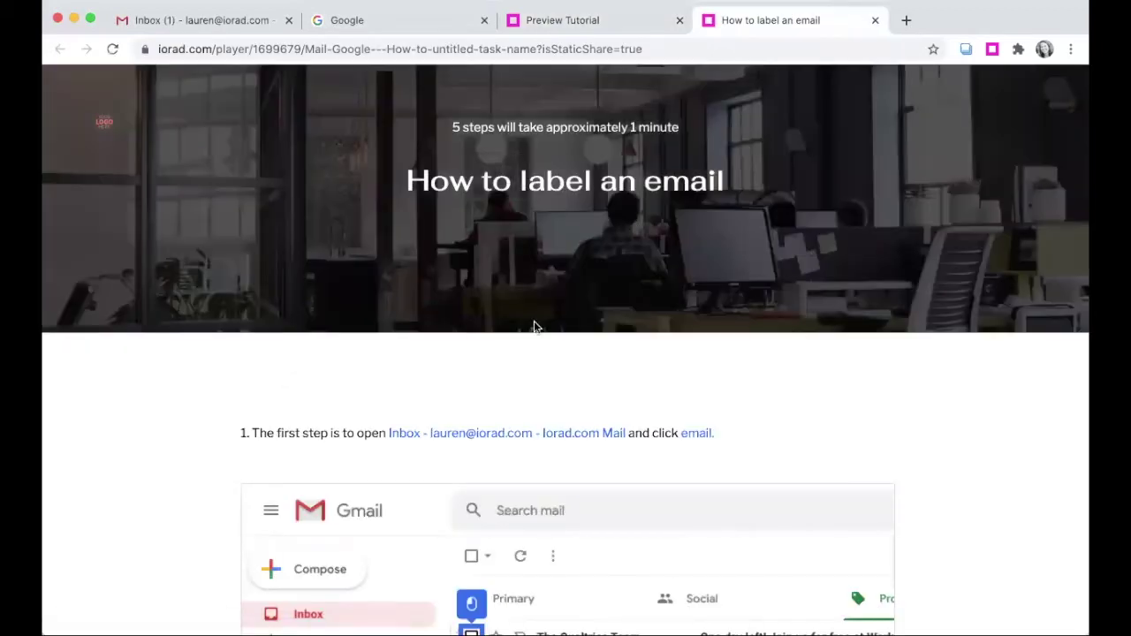
{"action": "scroll", "coordinate": [578, 192], "scroll_direction": "down", "scroll_amount": 4}
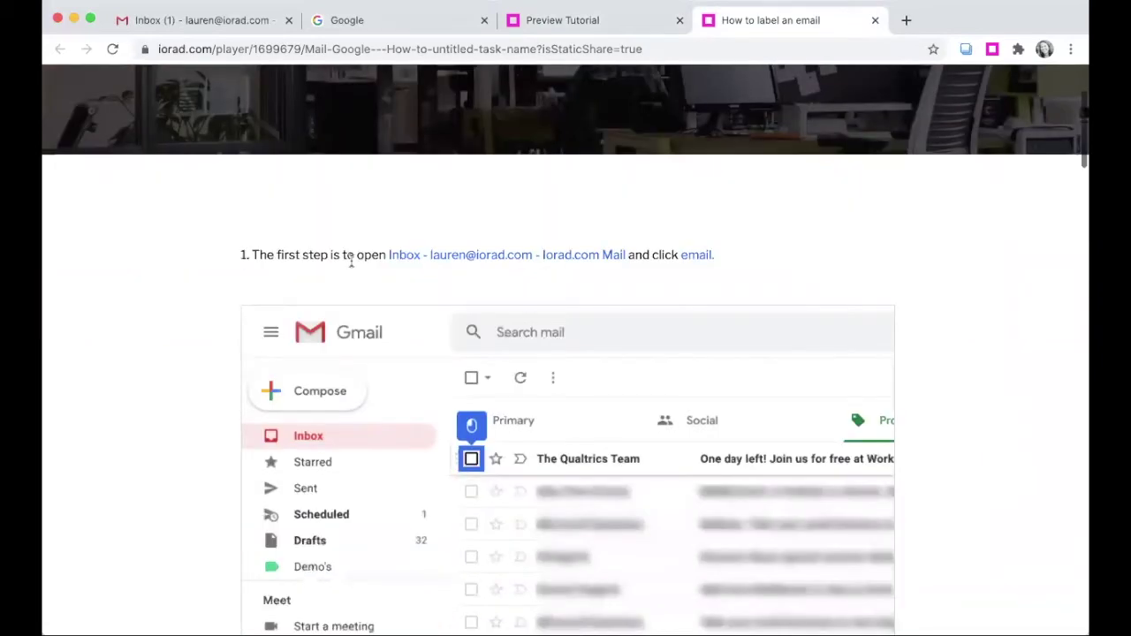
{"action": "scroll", "coordinate": [453, 415], "scroll_direction": "down", "scroll_amount": 4}
{"action": "scroll", "coordinate": [452, 414], "scroll_direction": "down", "scroll_amount": 20}
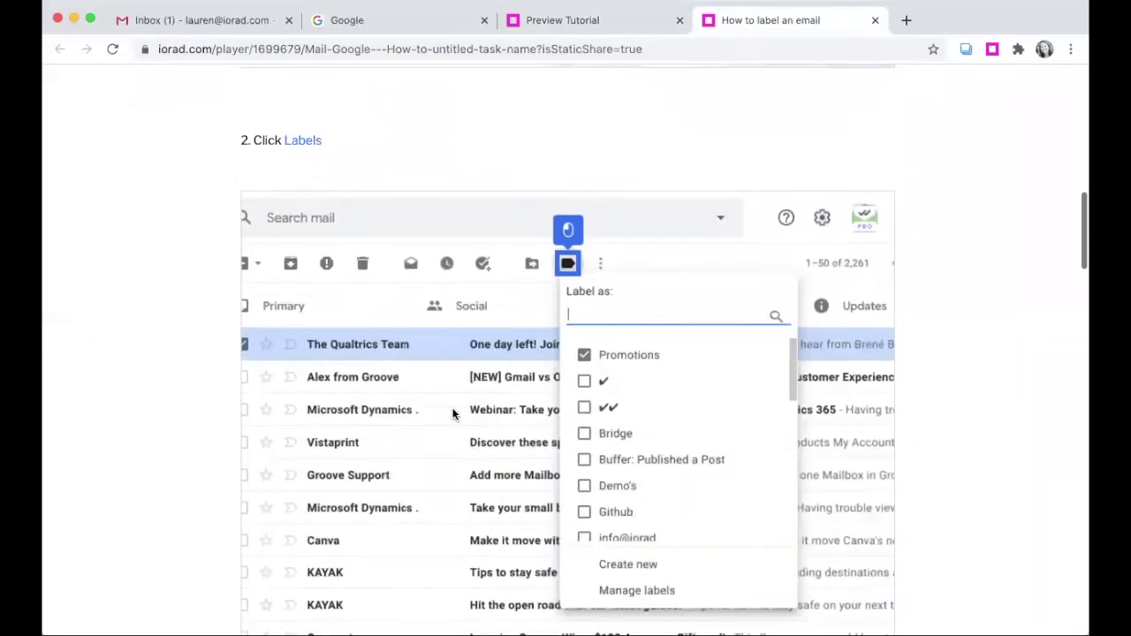
{"action": "scroll", "coordinate": [452, 412], "scroll_direction": "down", "scroll_amount": 15}
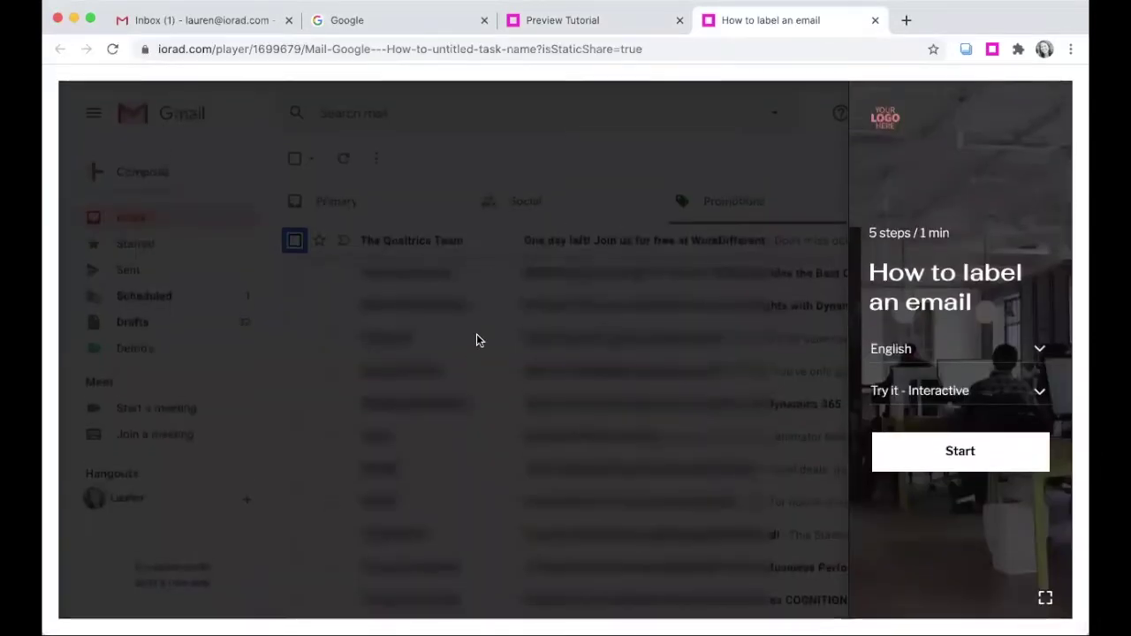
Step: Return to the tutorial preview, review the available embed code types, and leave the link and embed settings
{"action": "left_click", "coordinate": [630, 19]}
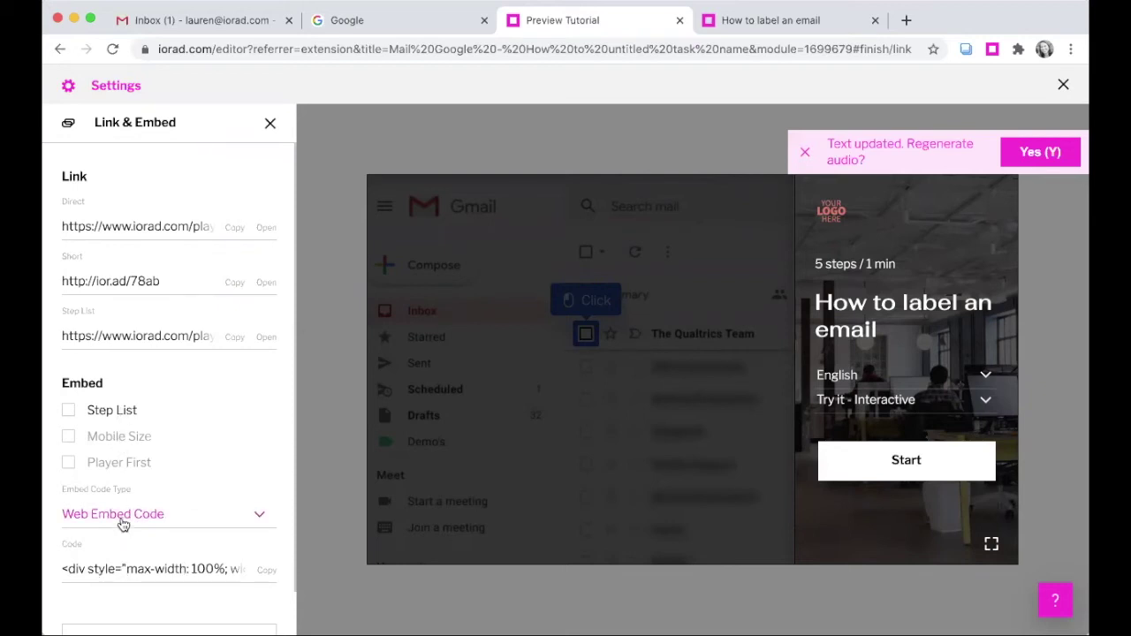
{"action": "left_click", "coordinate": [252, 517]}
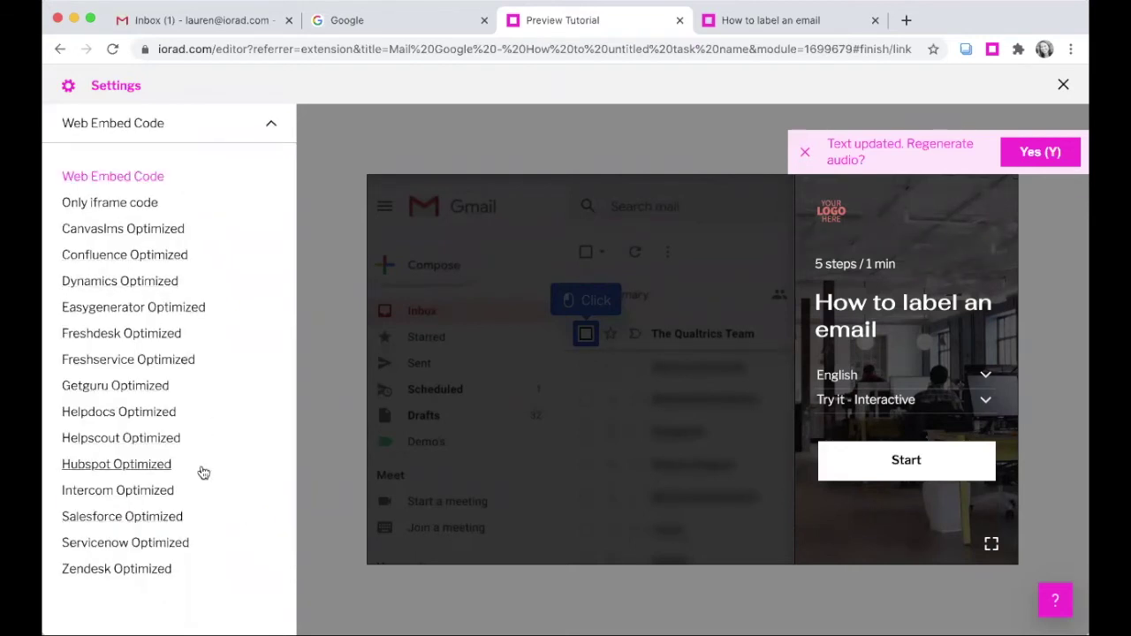
{"action": "left_click", "coordinate": [271, 124]}
{"action": "scroll", "coordinate": [233, 551], "scroll_direction": "down", "scroll_amount": 1}
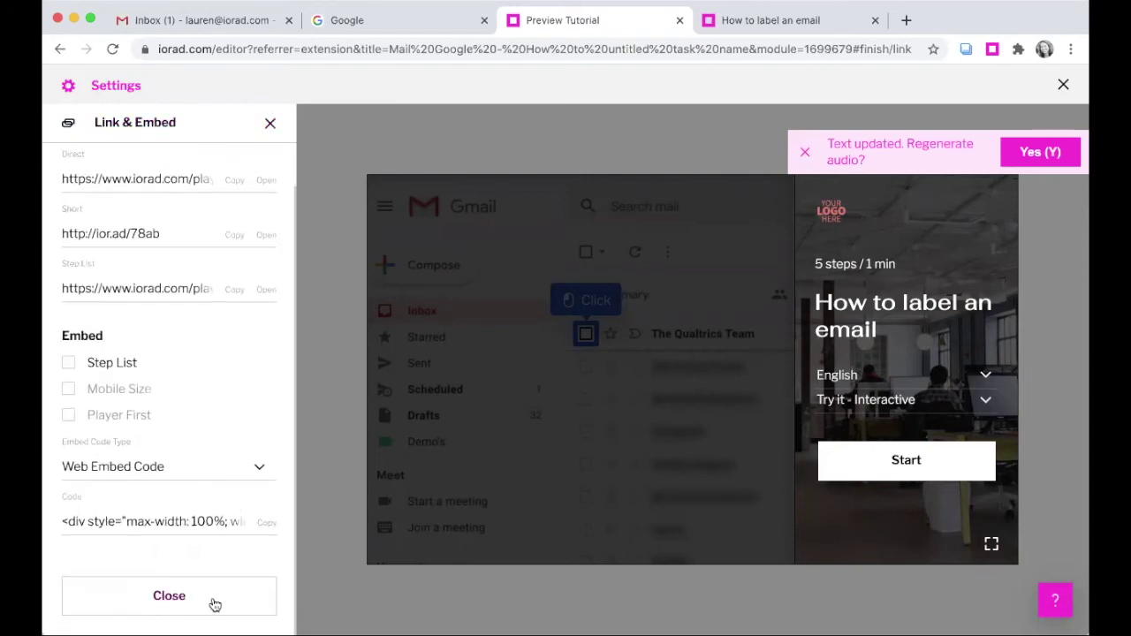
{"action": "left_click", "coordinate": [169, 595]}
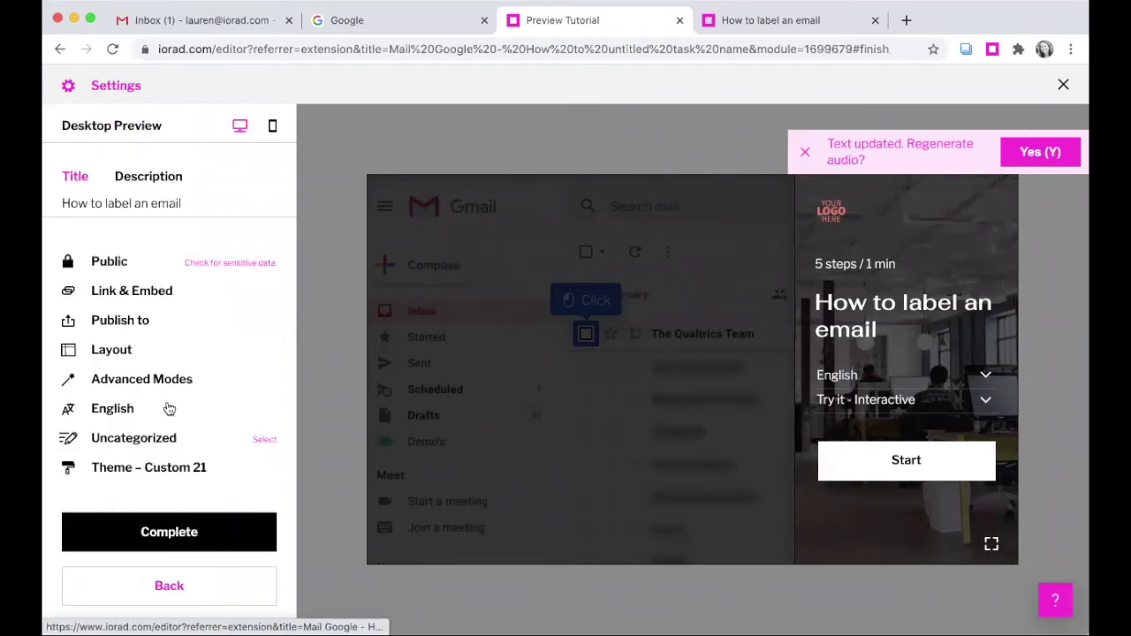
Step: Examine the list of platforms the tutorial can be published to
{"action": "left_click", "coordinate": [144, 327]}
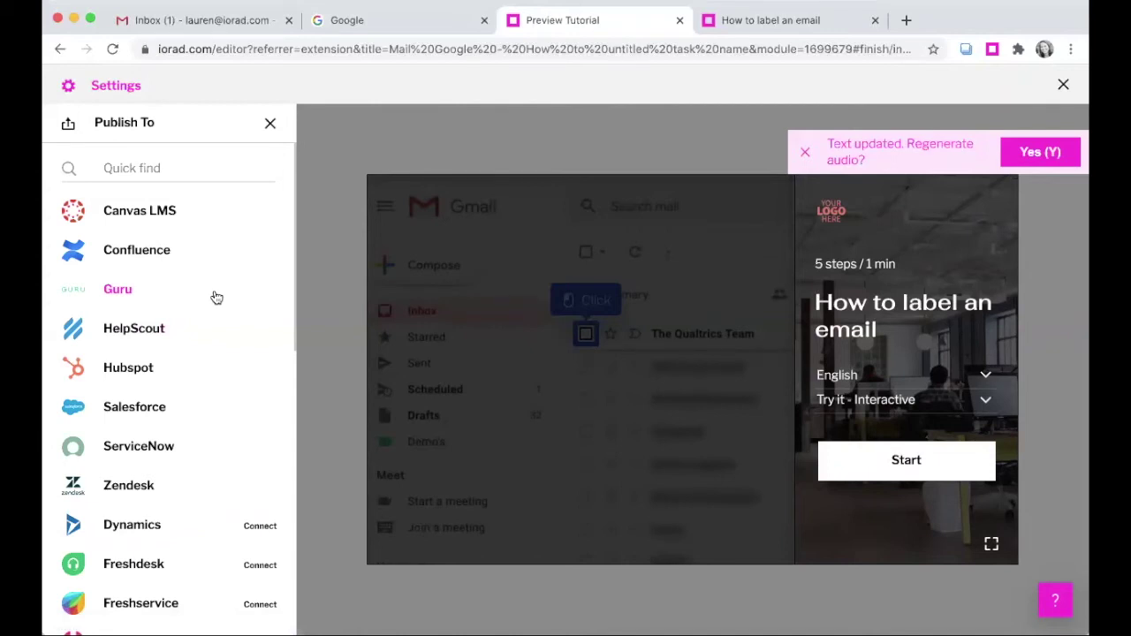
{"action": "scroll", "coordinate": [209, 354], "scroll_direction": "down", "scroll_amount": 5}
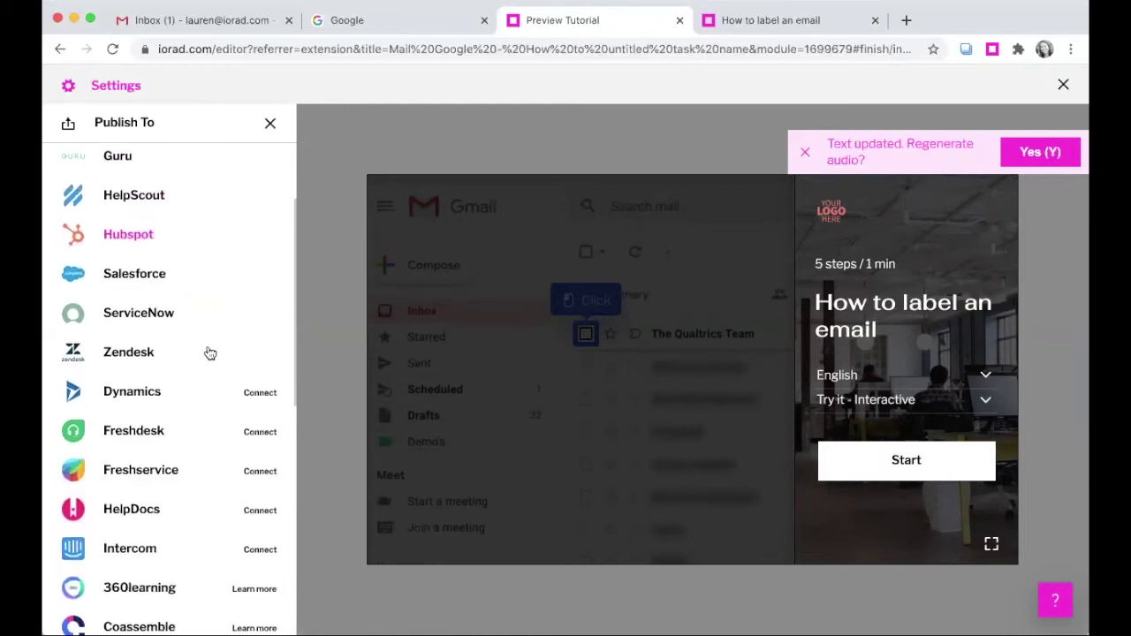
{"action": "scroll", "coordinate": [209, 353], "scroll_direction": "up", "scroll_amount": 5}
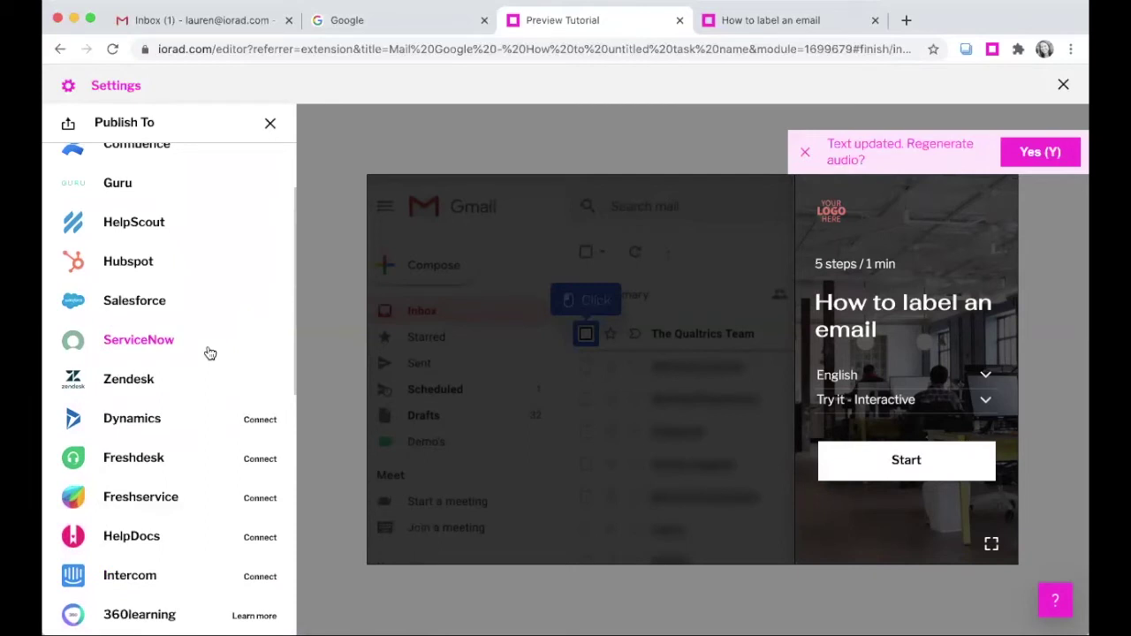
{"action": "scroll", "coordinate": [210, 354], "scroll_direction": "down", "scroll_amount": 5}
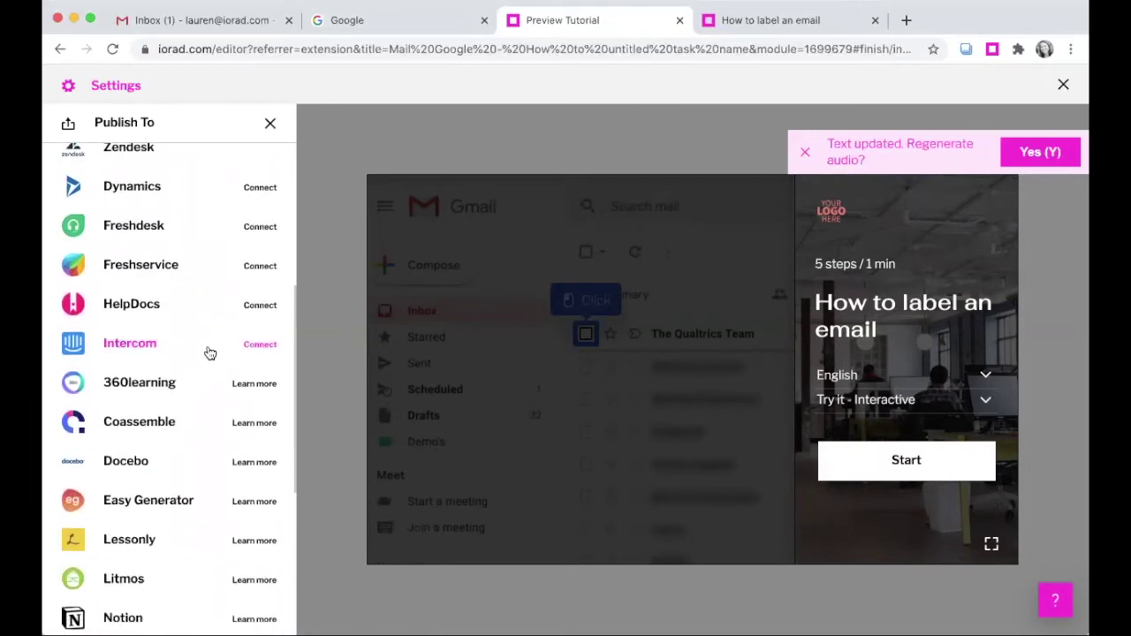
{"action": "scroll", "coordinate": [221, 371], "scroll_direction": "up", "scroll_amount": 3}
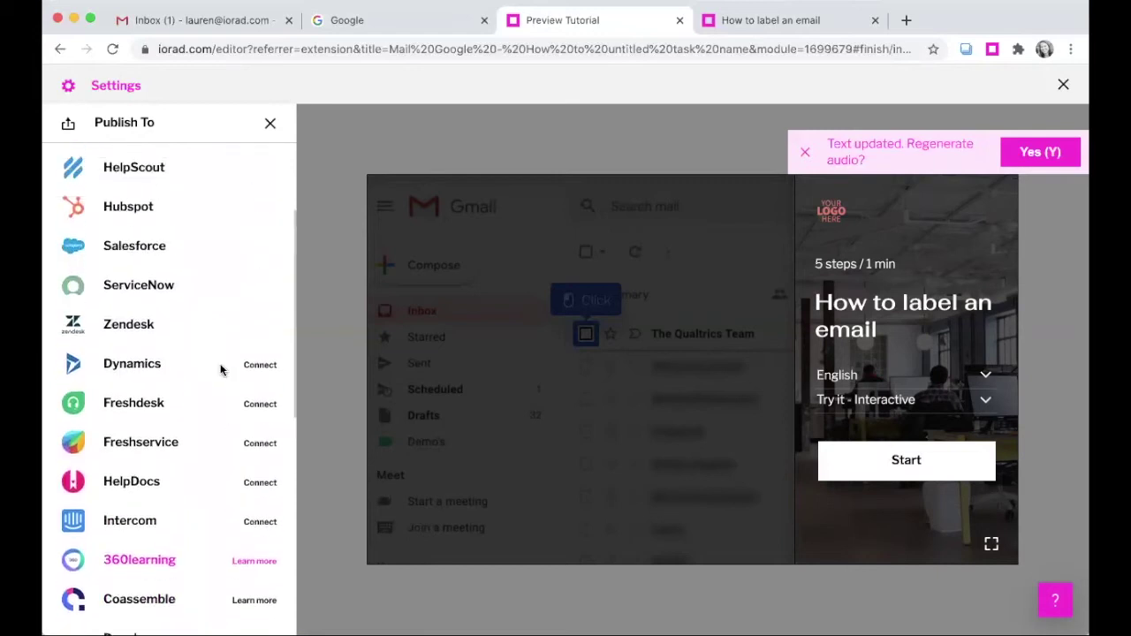
{"action": "scroll", "coordinate": [221, 370], "scroll_direction": "up", "scroll_amount": 4}
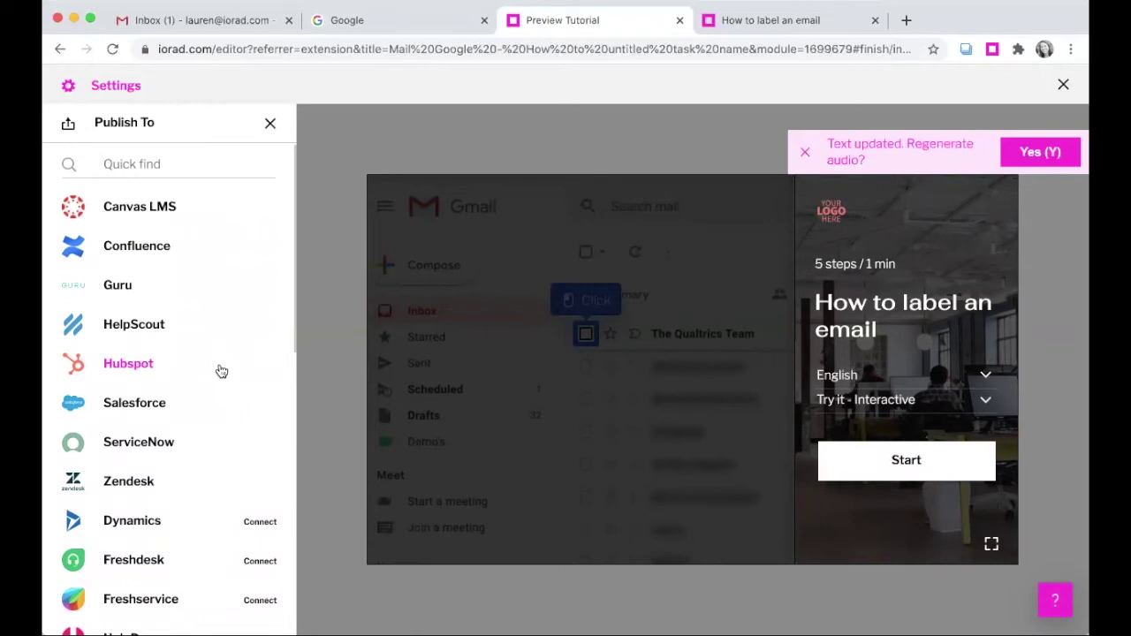
{"action": "left_click", "coordinate": [270, 123]}
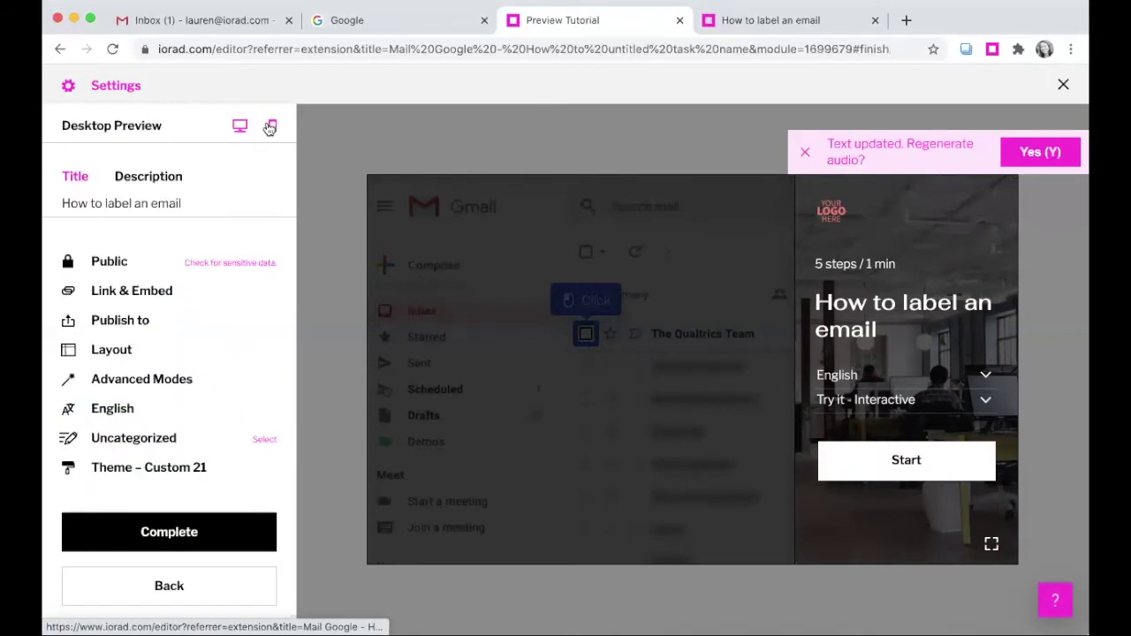
Step: Review the visibility and player type options in the tutorial's layout settings
{"action": "left_click", "coordinate": [110, 357]}
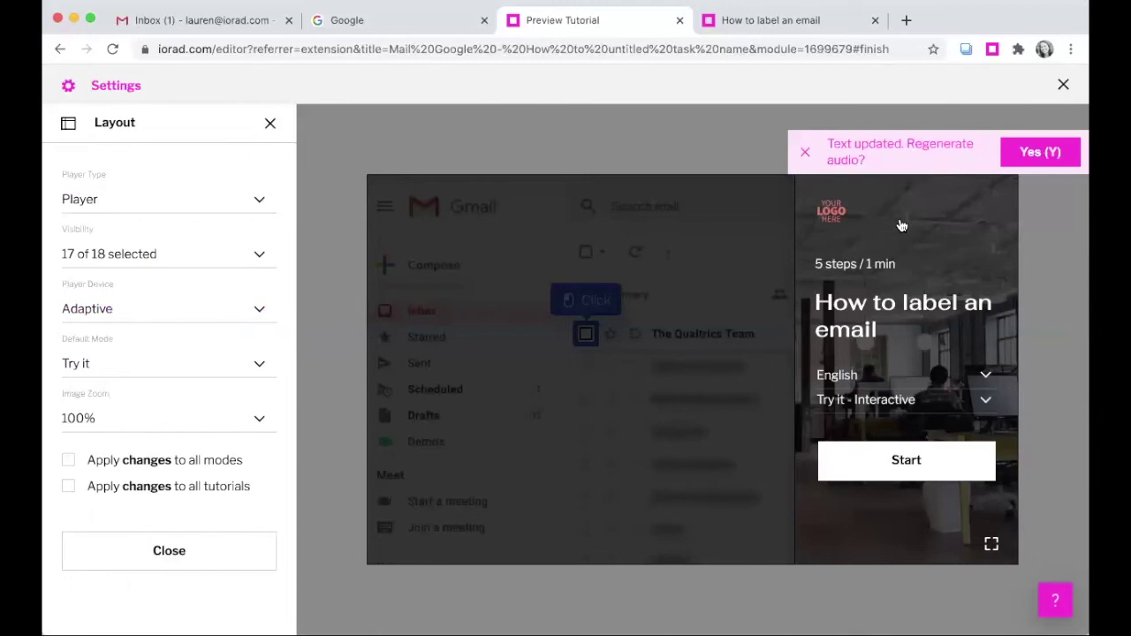
{"action": "left_click", "coordinate": [268, 262]}
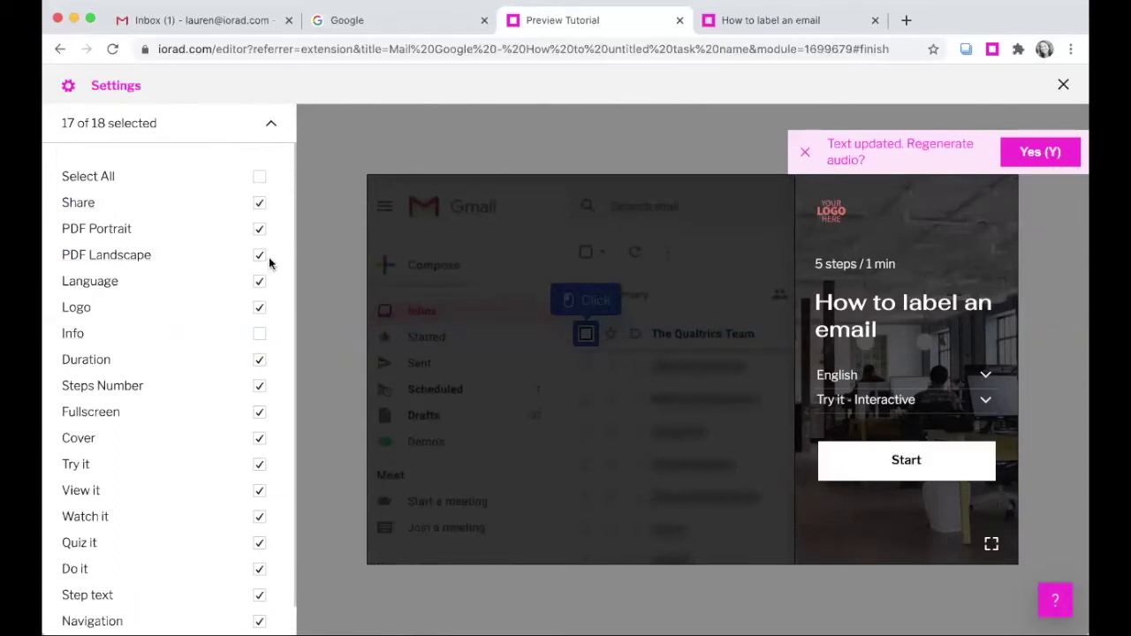
{"action": "left_click", "coordinate": [274, 127]}
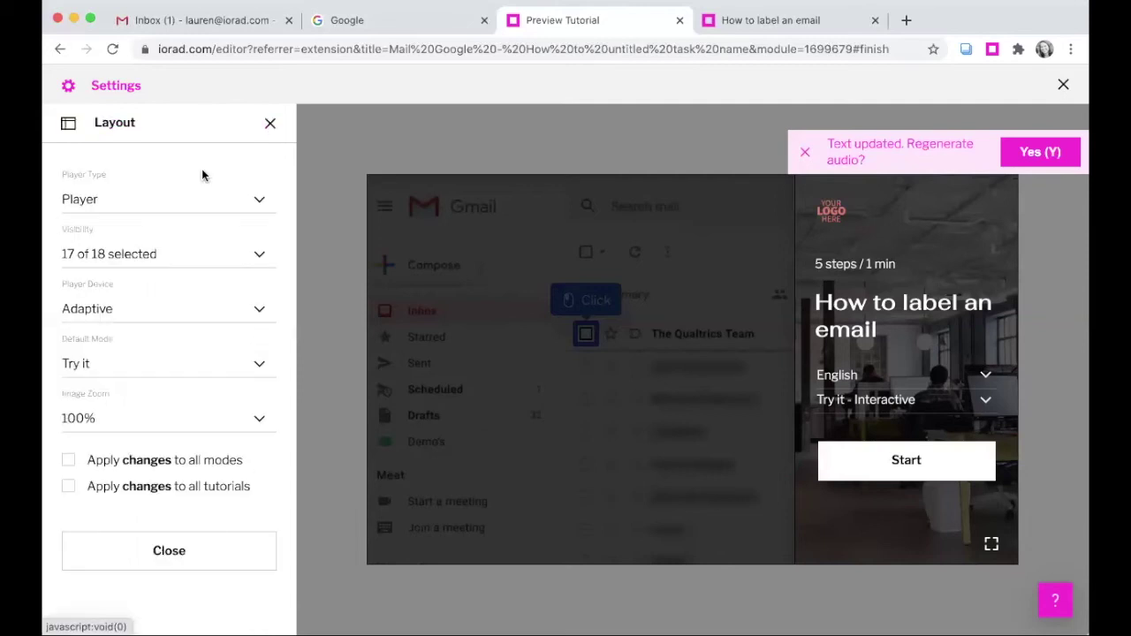
{"action": "left_click", "coordinate": [257, 204]}
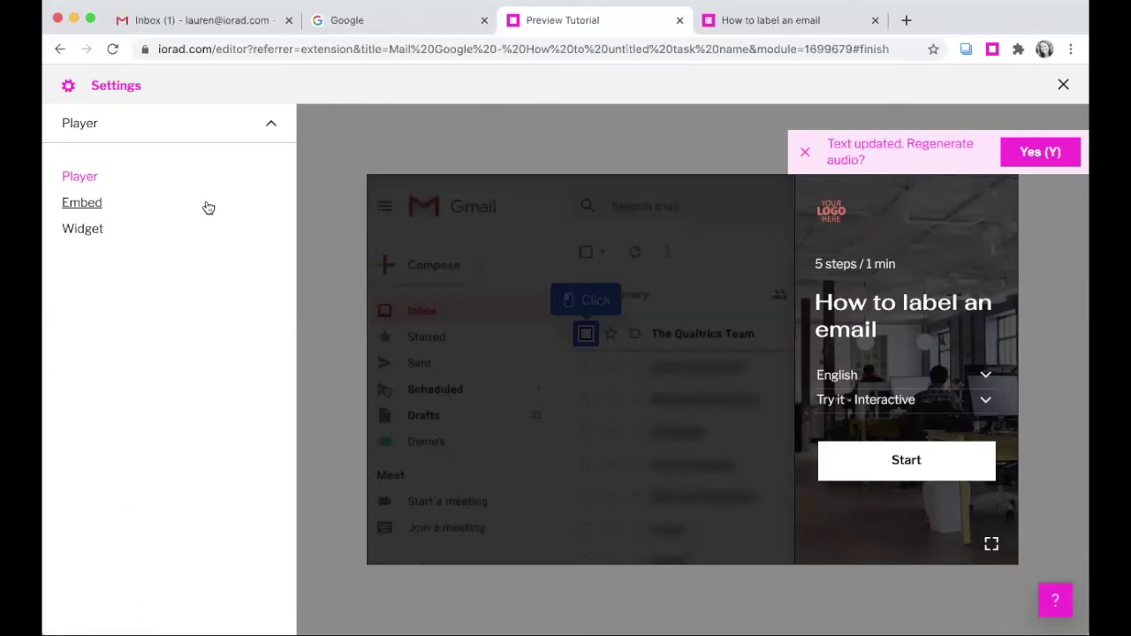
{"action": "left_click", "coordinate": [265, 133]}
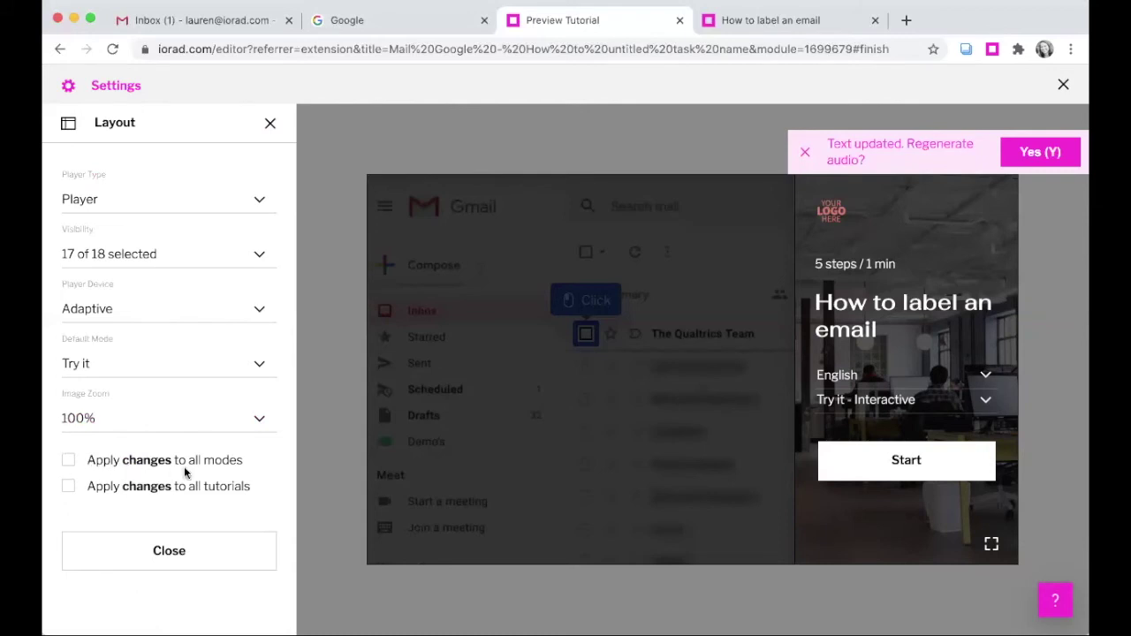
Step: Review the default mode and image zoom options, and leave the layout settings
{"action": "left_click", "coordinate": [260, 369]}
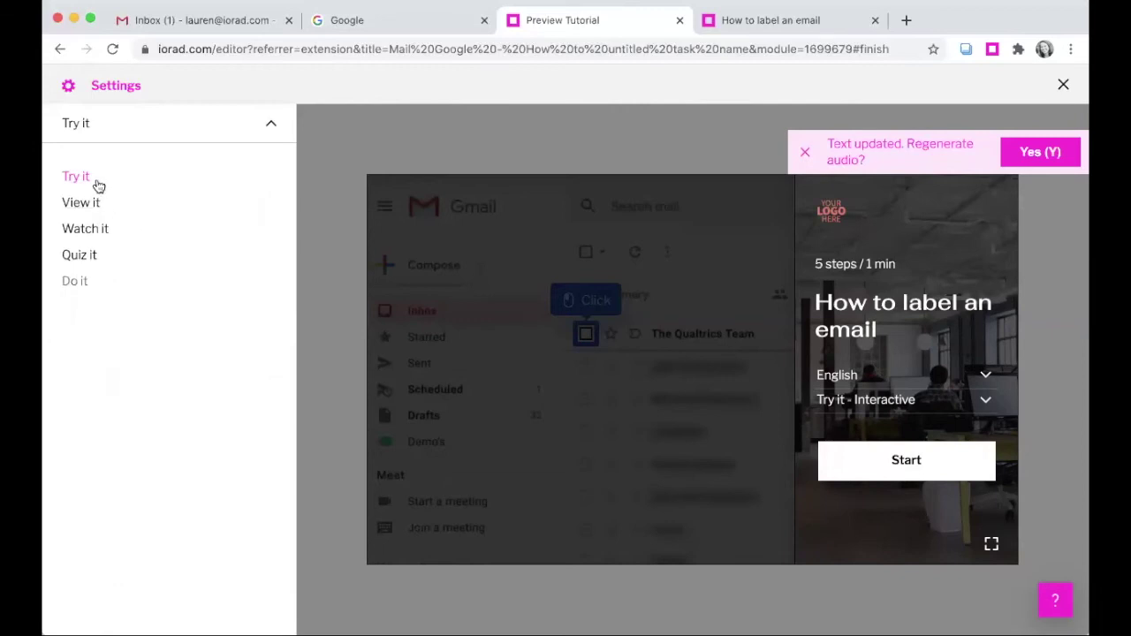
{"action": "left_click", "coordinate": [270, 134]}
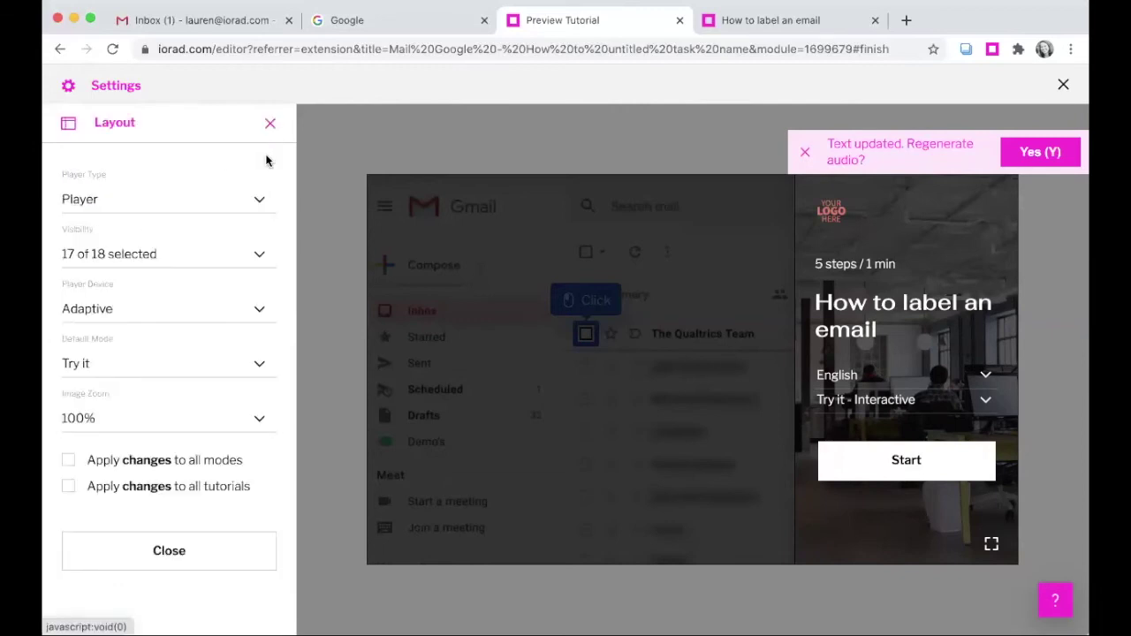
{"action": "left_click", "coordinate": [256, 419]}
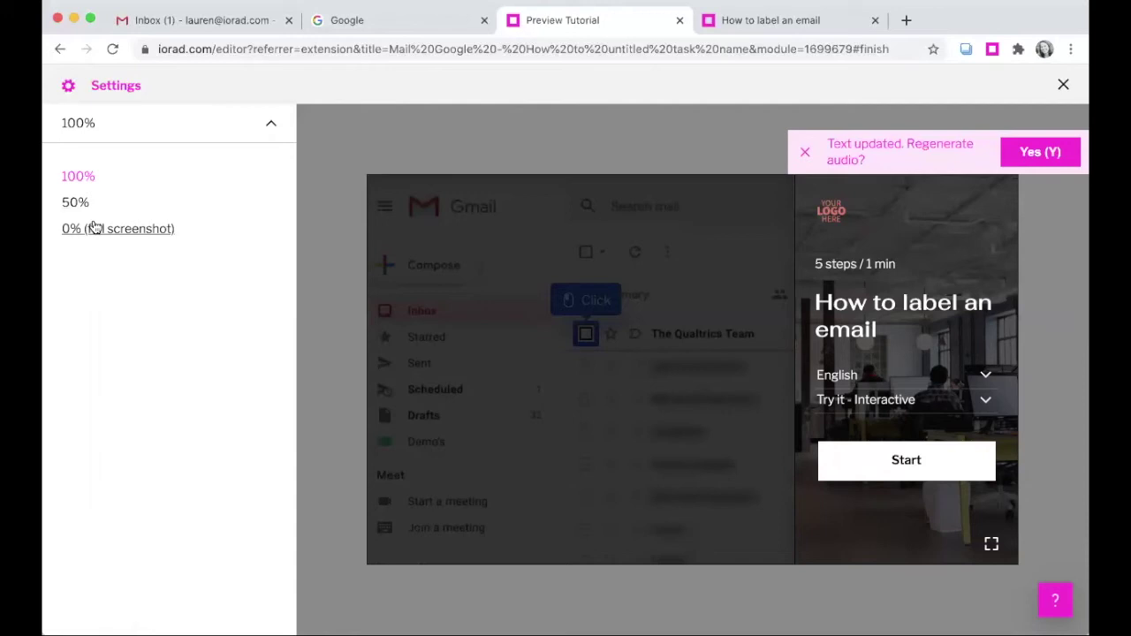
{"action": "left_click", "coordinate": [261, 131]}
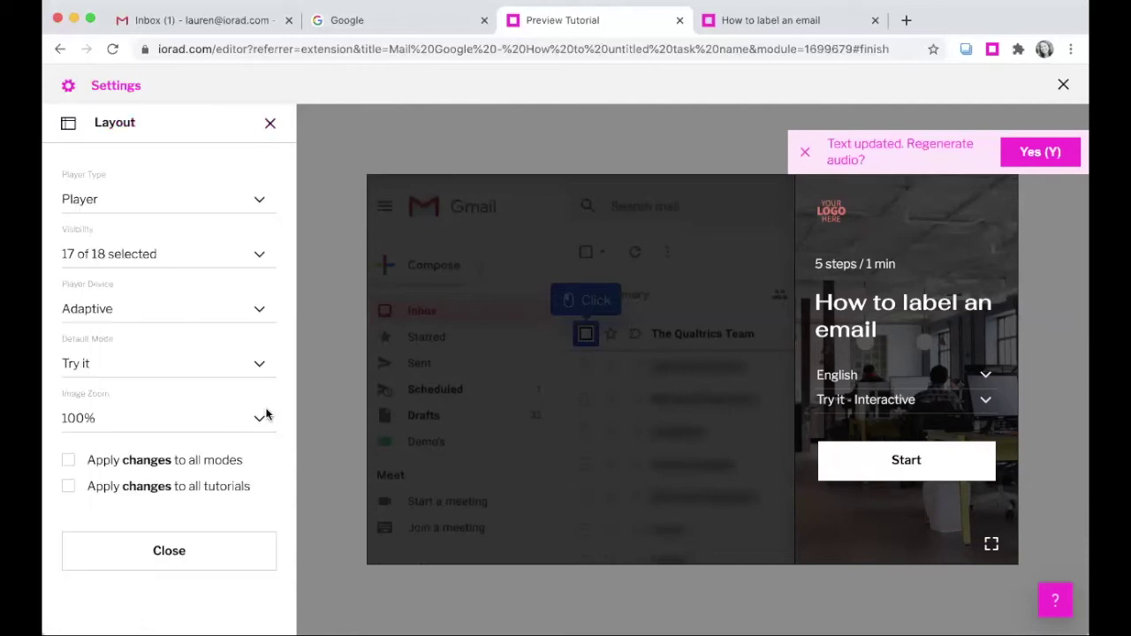
{"action": "left_click", "coordinate": [200, 541]}
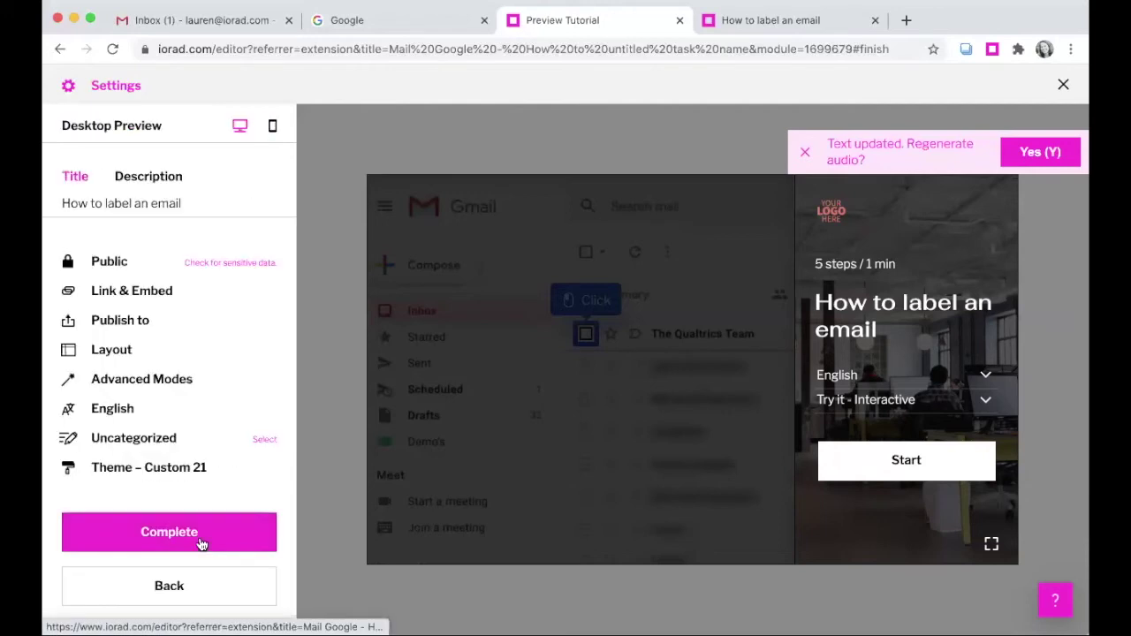
Step: Enable Quiz in the tutorial's advanced modes
{"action": "left_click", "coordinate": [155, 387]}
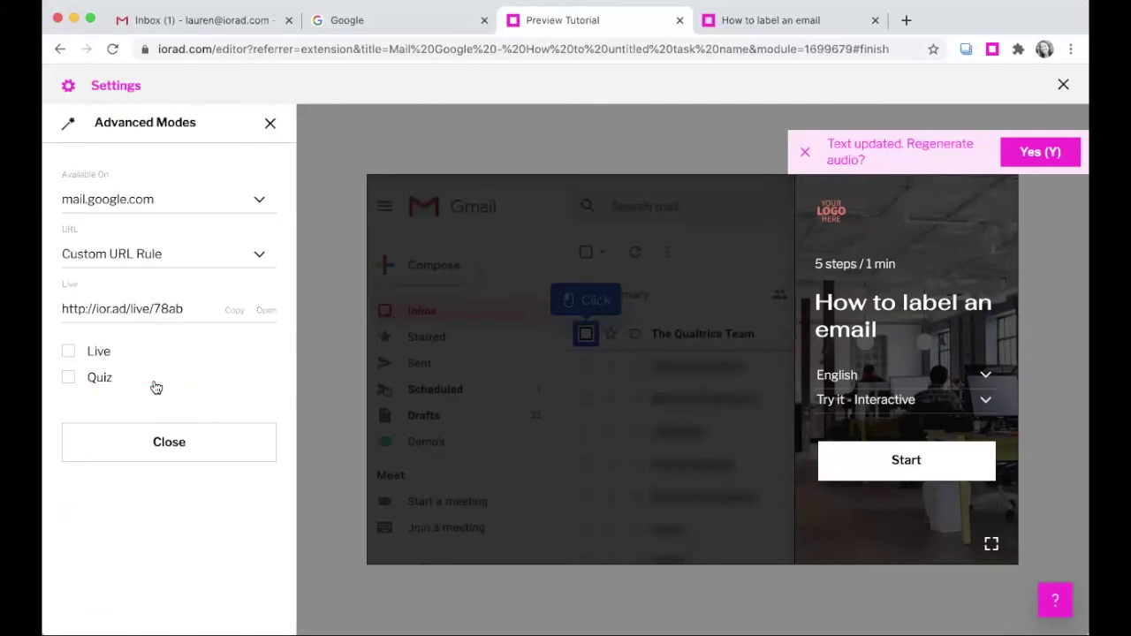
{"action": "left_click", "coordinate": [68, 378]}
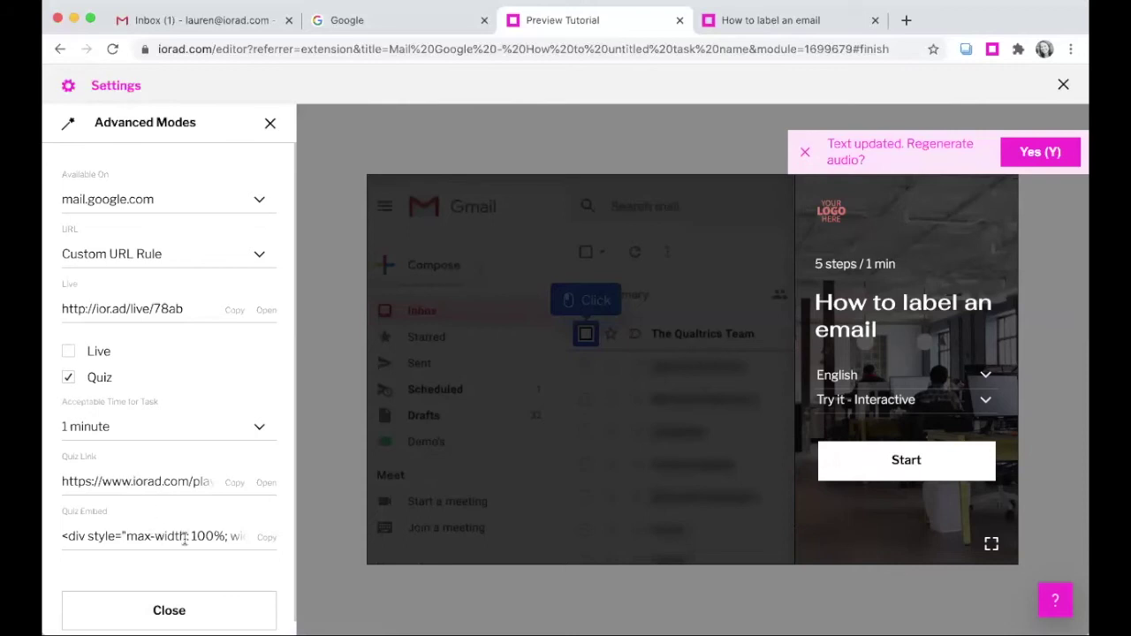
{"action": "left_click", "coordinate": [272, 124]}
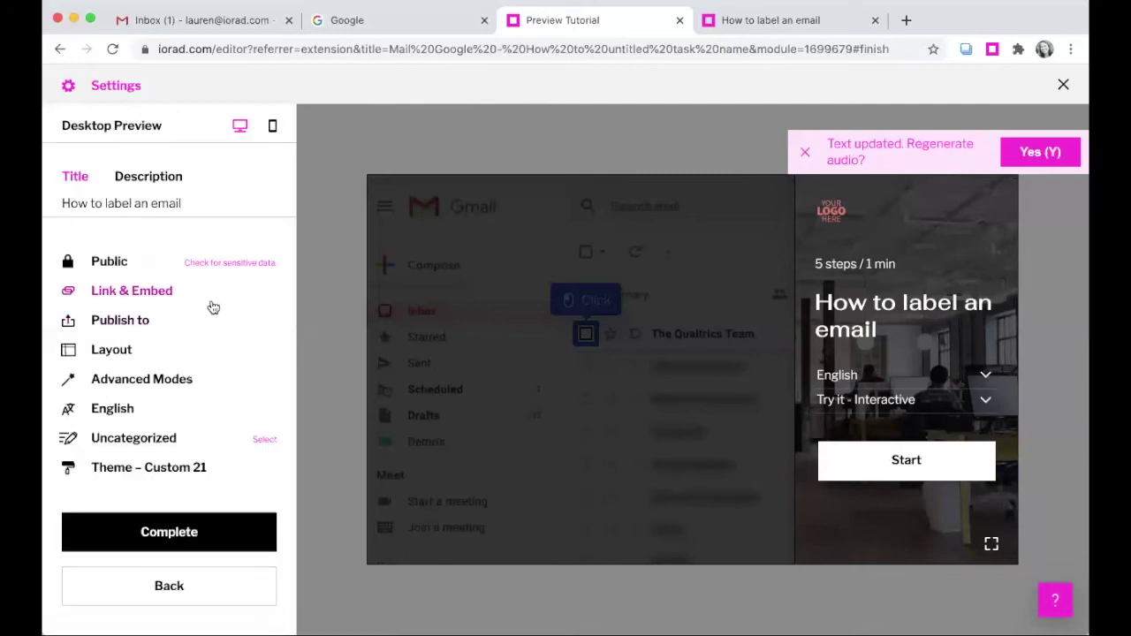
Step: Assign the tutorial to the Mail category under Google
{"action": "left_click", "coordinate": [146, 437]}
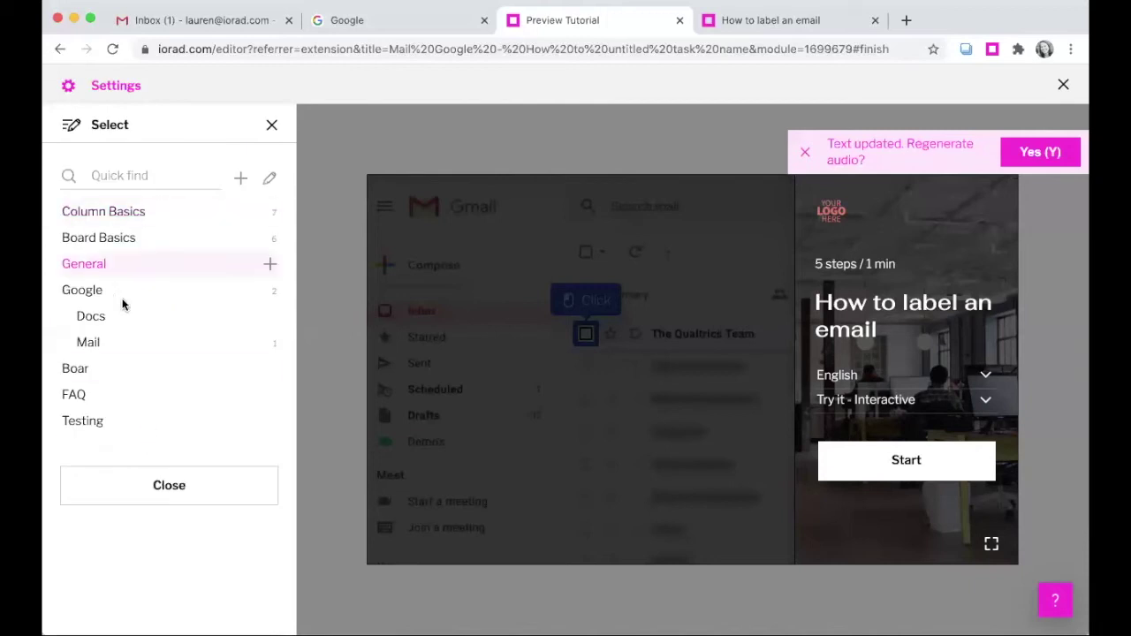
{"action": "left_click", "coordinate": [94, 342]}
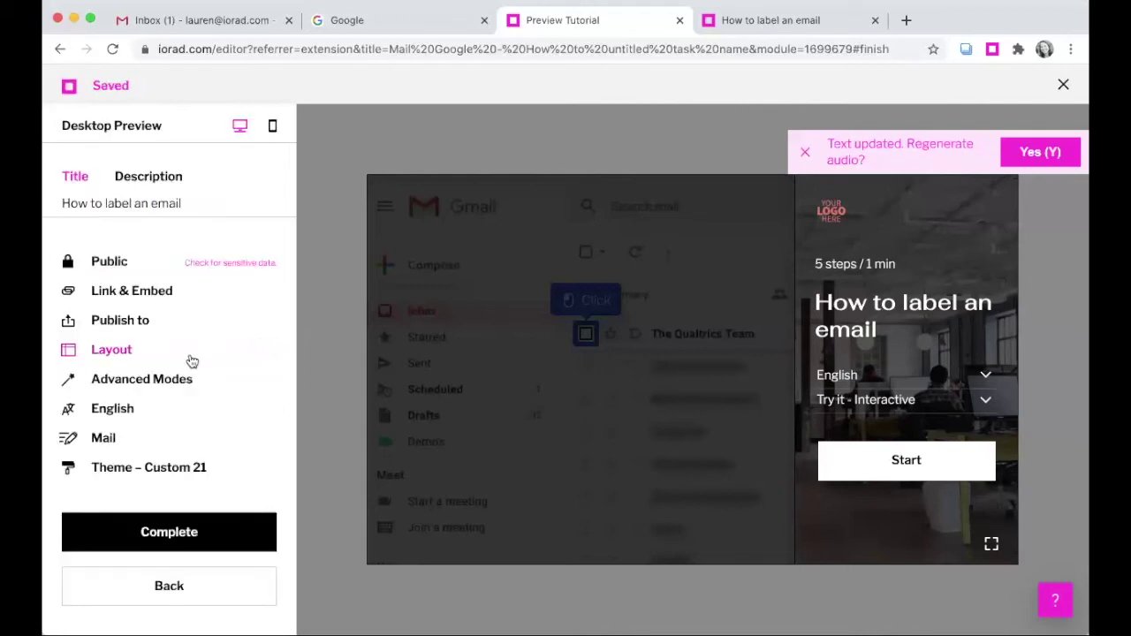
Step: Review the Custom 21 theme's logo, background, color and font options
{"action": "left_click", "coordinate": [179, 471]}
{"action": "mouse_move", "coordinate": [159, 279]}
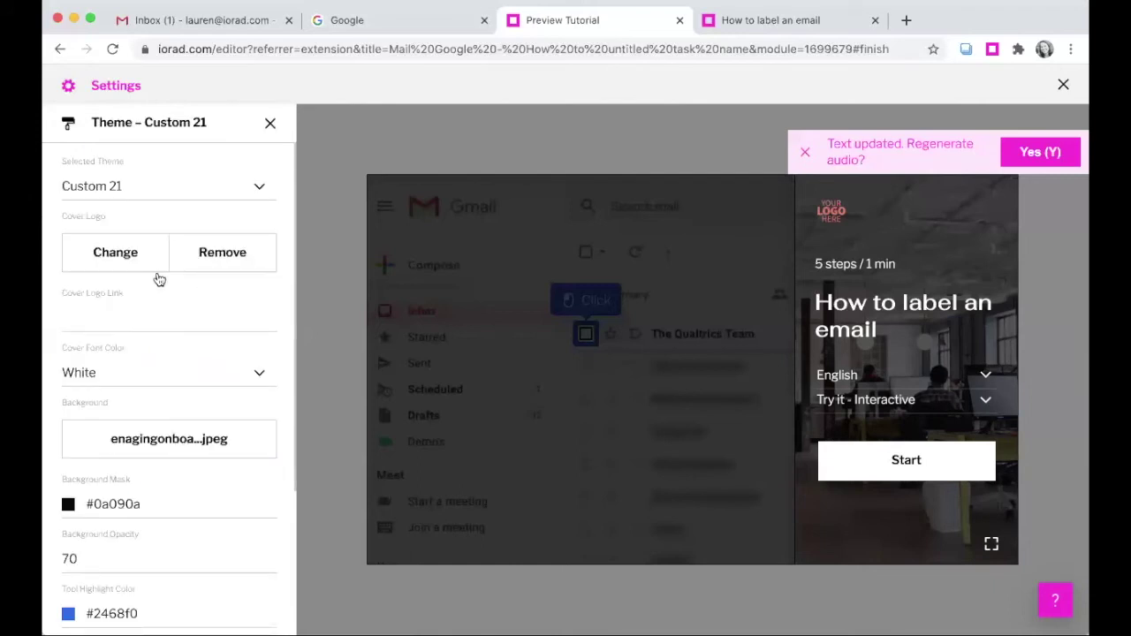
{"action": "mouse_move", "coordinate": [182, 440]}
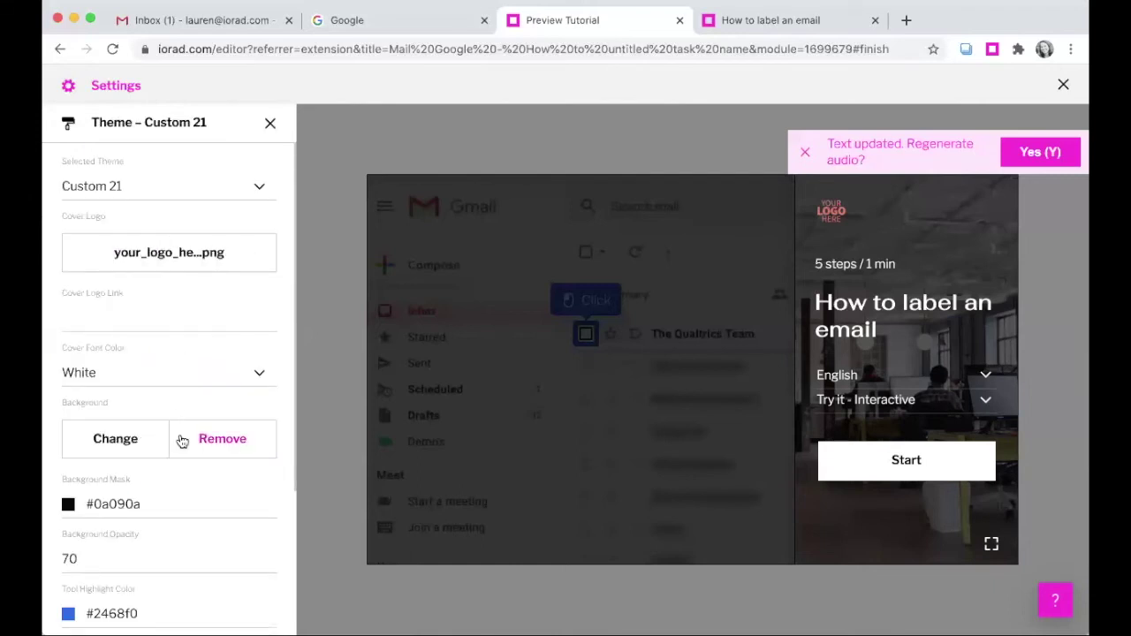
{"action": "scroll", "coordinate": [181, 440], "scroll_direction": "down", "scroll_amount": 5}
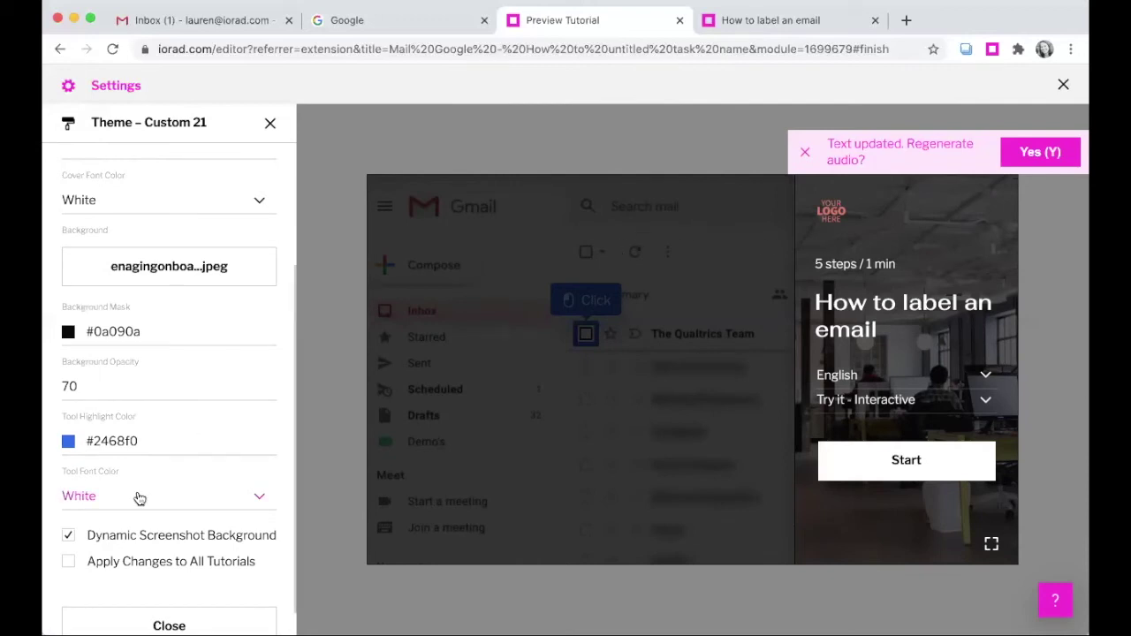
{"action": "left_click", "coordinate": [271, 123]}
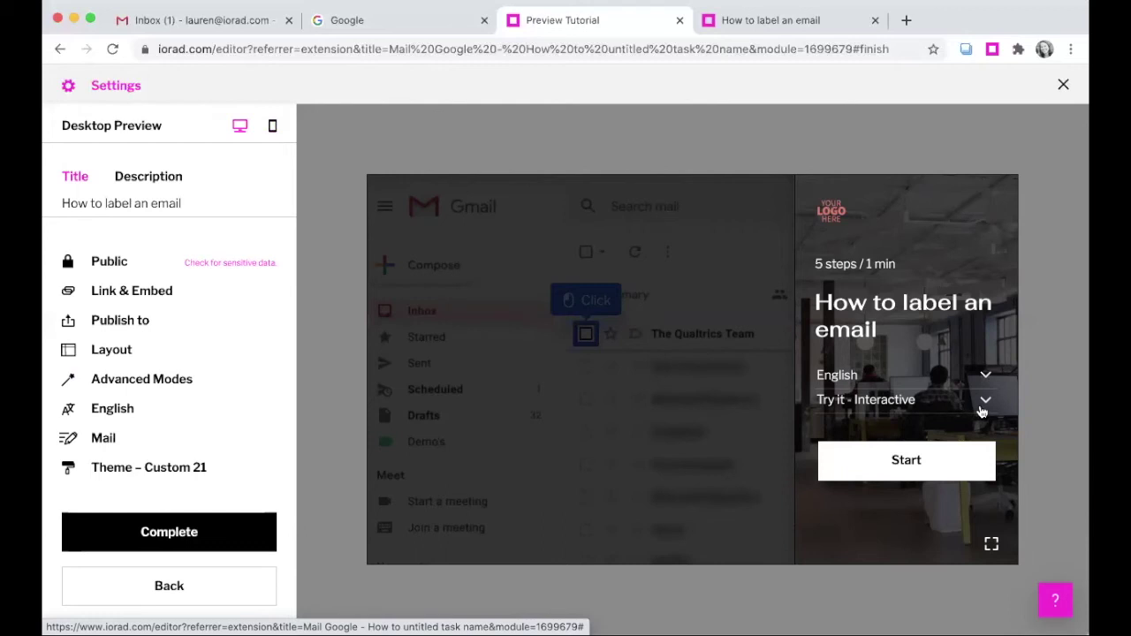
Step: Preview the tutorial in Try it - Interactive mode with audio muted, performing its actions through selecting the Bridge label
{"action": "left_click", "coordinate": [983, 403]}
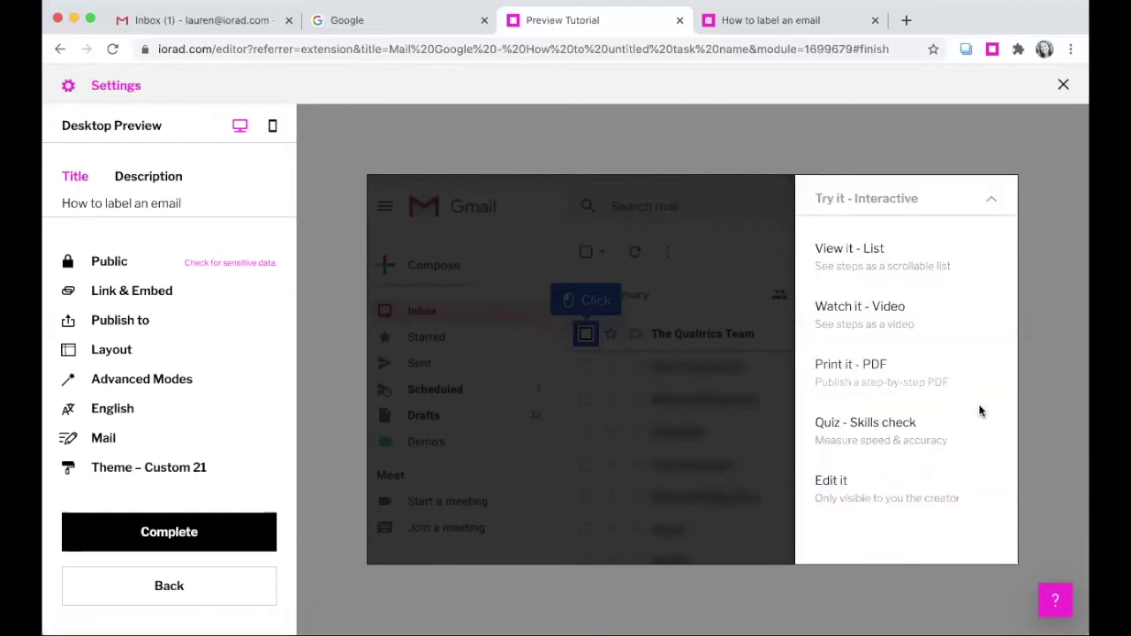
{"action": "left_click", "coordinate": [959, 202]}
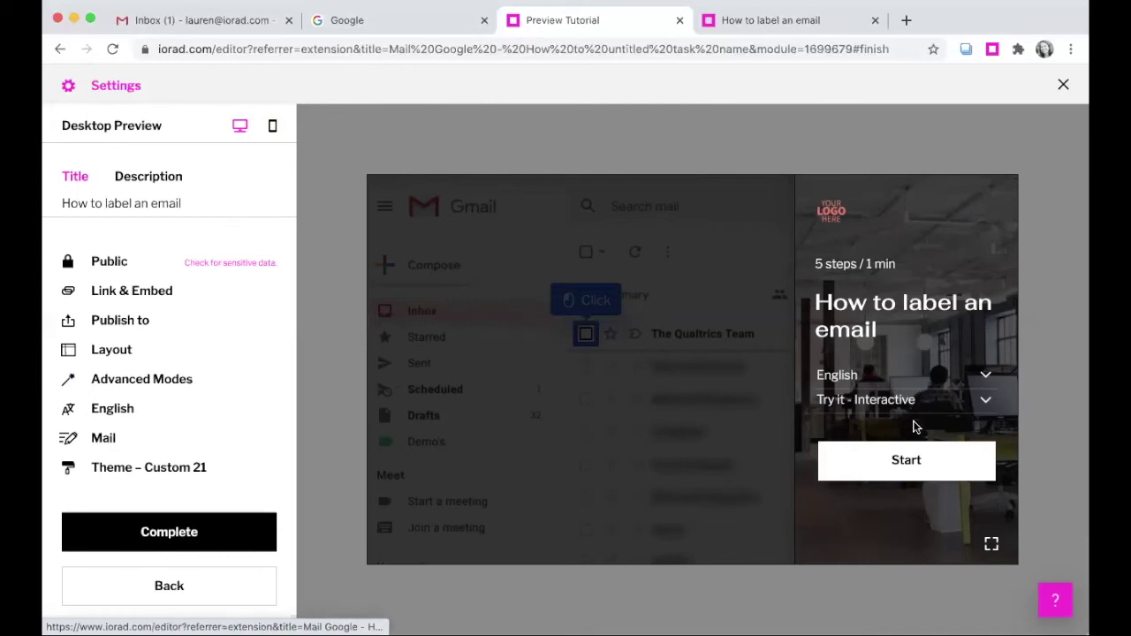
{"action": "left_click", "coordinate": [917, 454]}
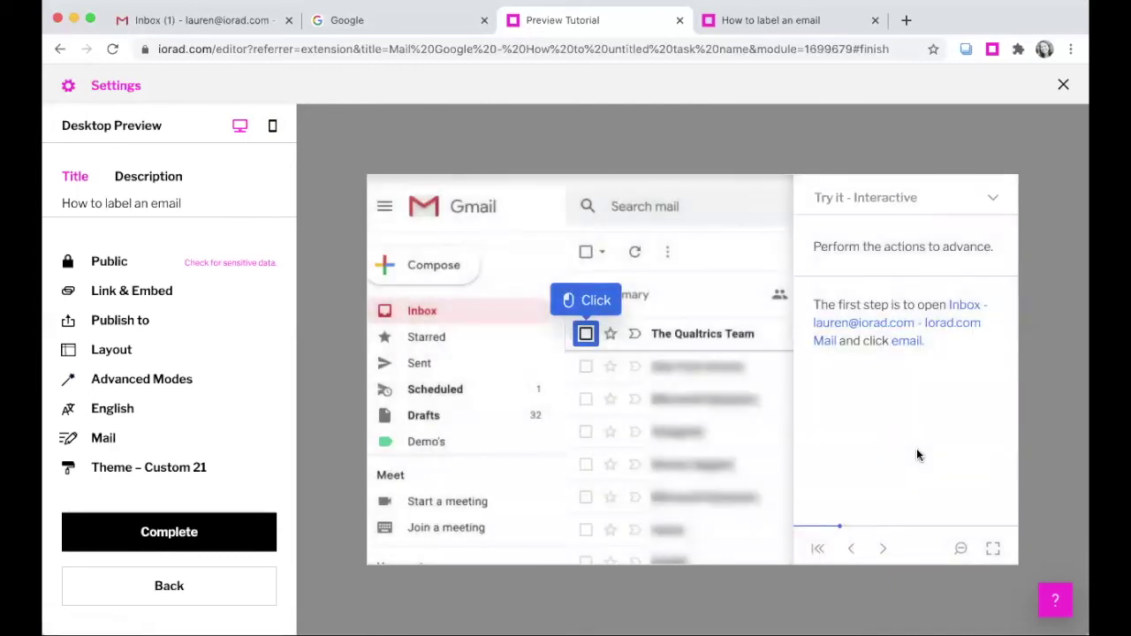
{"action": "left_click", "coordinate": [586, 334]}
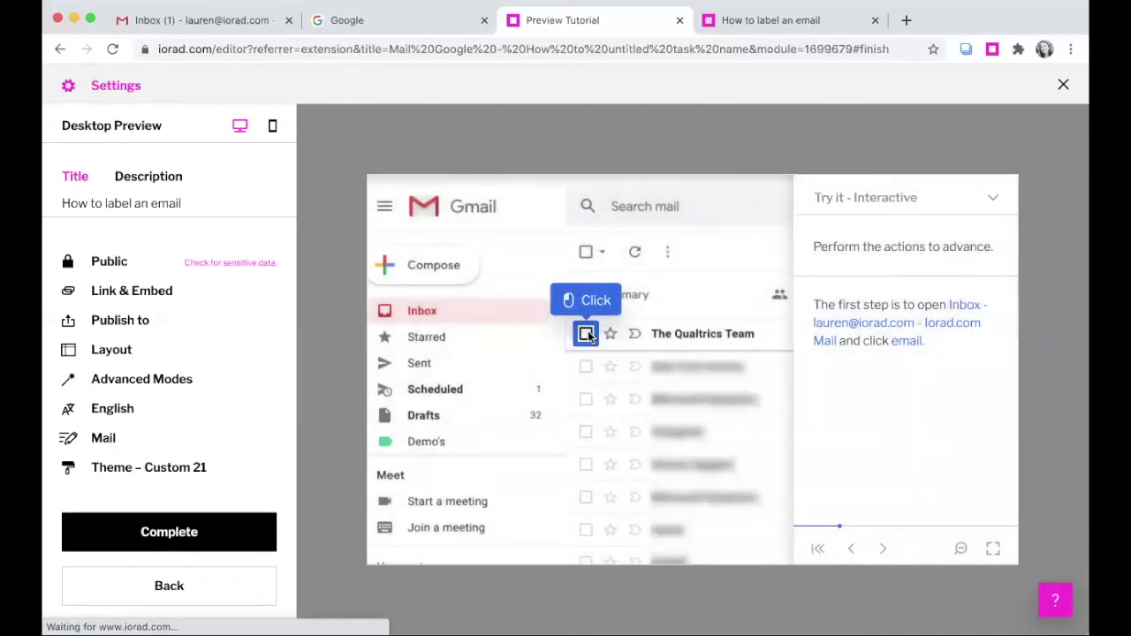
{"action": "left_click", "coordinate": [959, 549]}
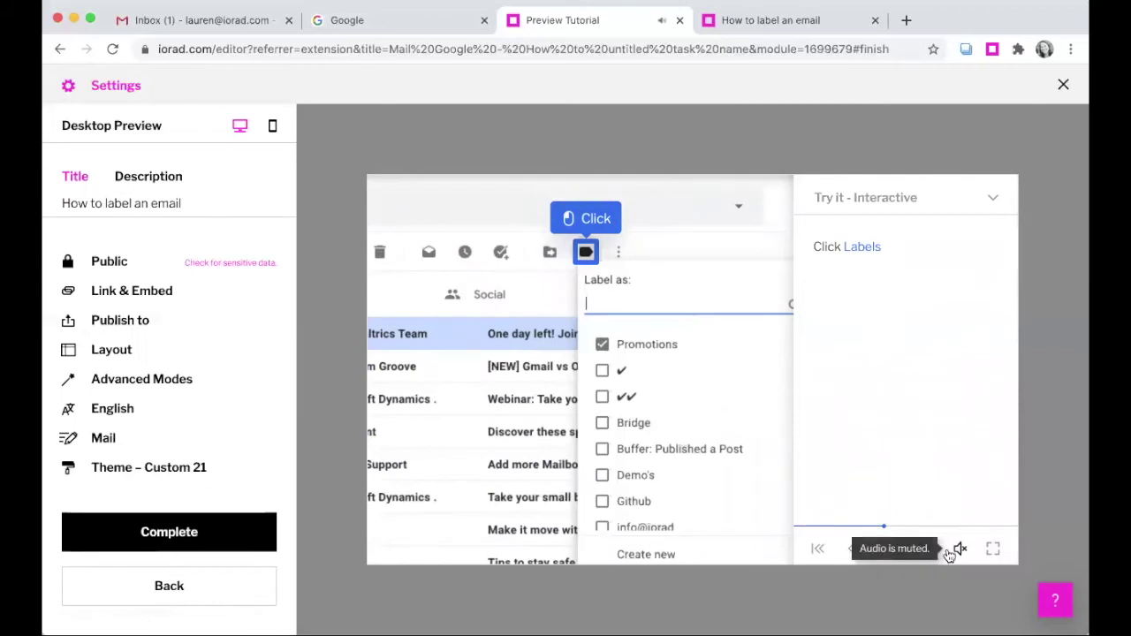
{"action": "left_click", "coordinate": [583, 254]}
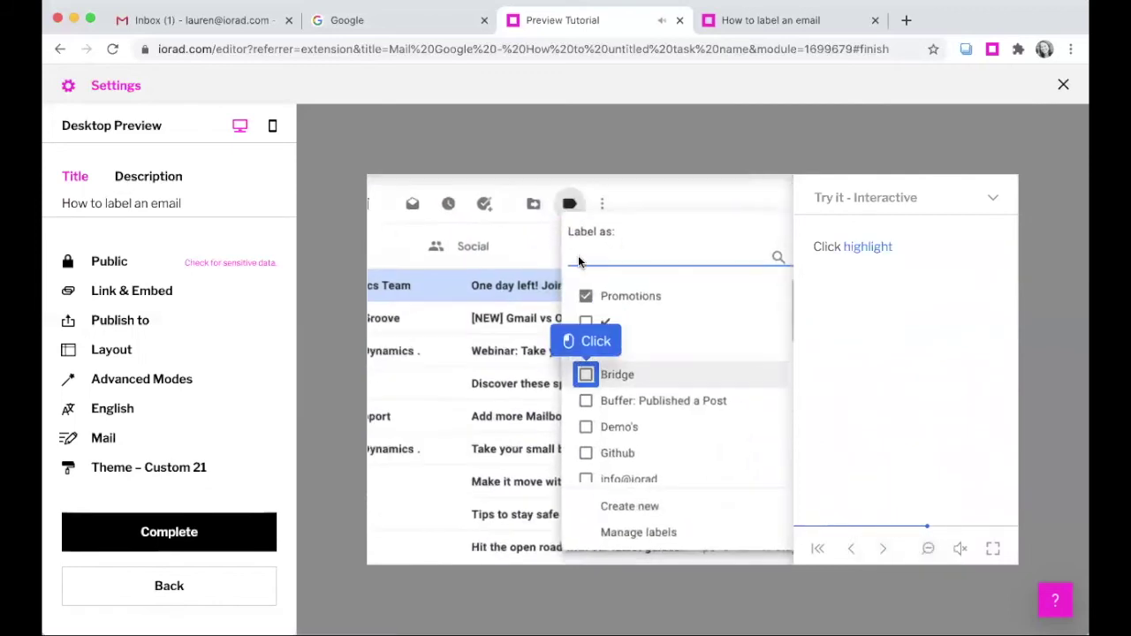
{"action": "left_click", "coordinate": [586, 375]}
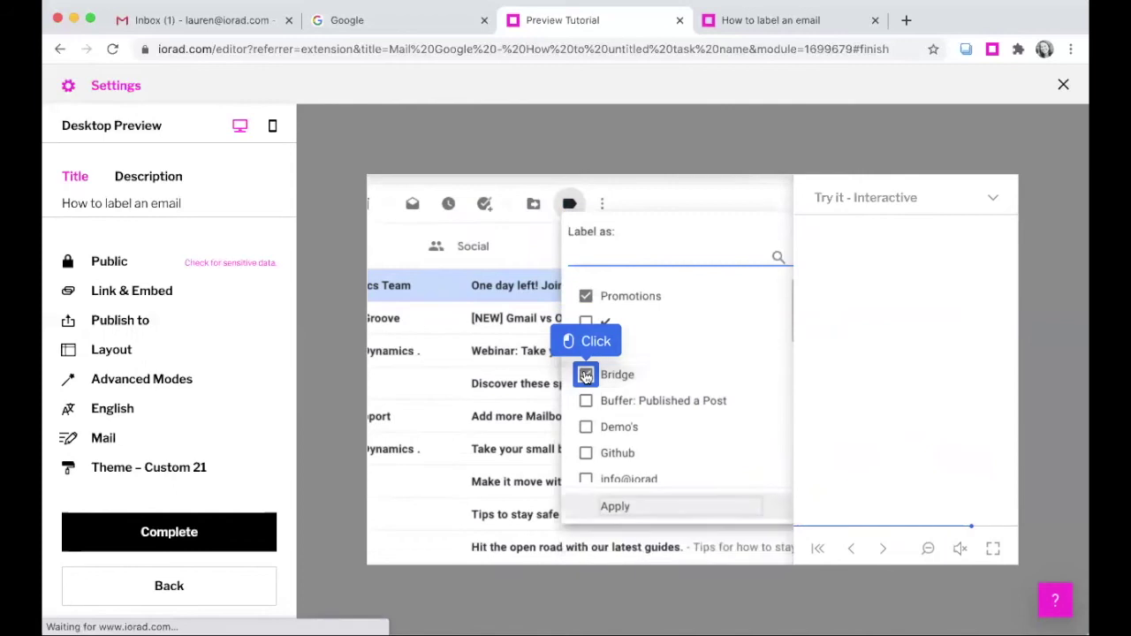
Step: Preview the tutorial steps in View it - List mode and play them in Watch it - Video mode
{"action": "left_click", "coordinate": [871, 198]}
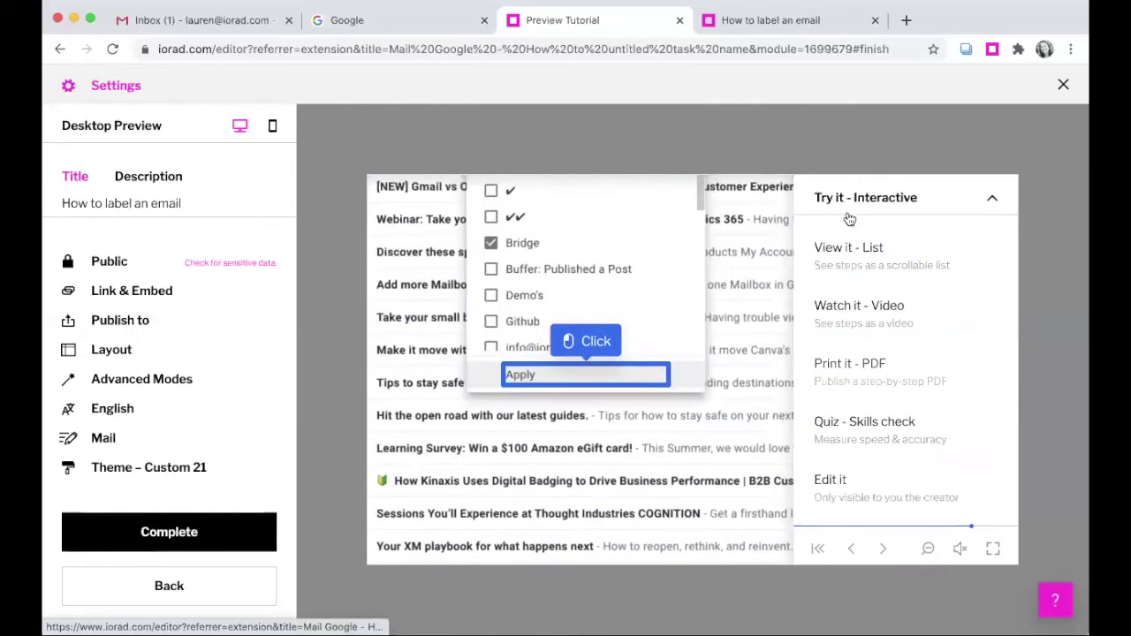
{"action": "left_click", "coordinate": [844, 251]}
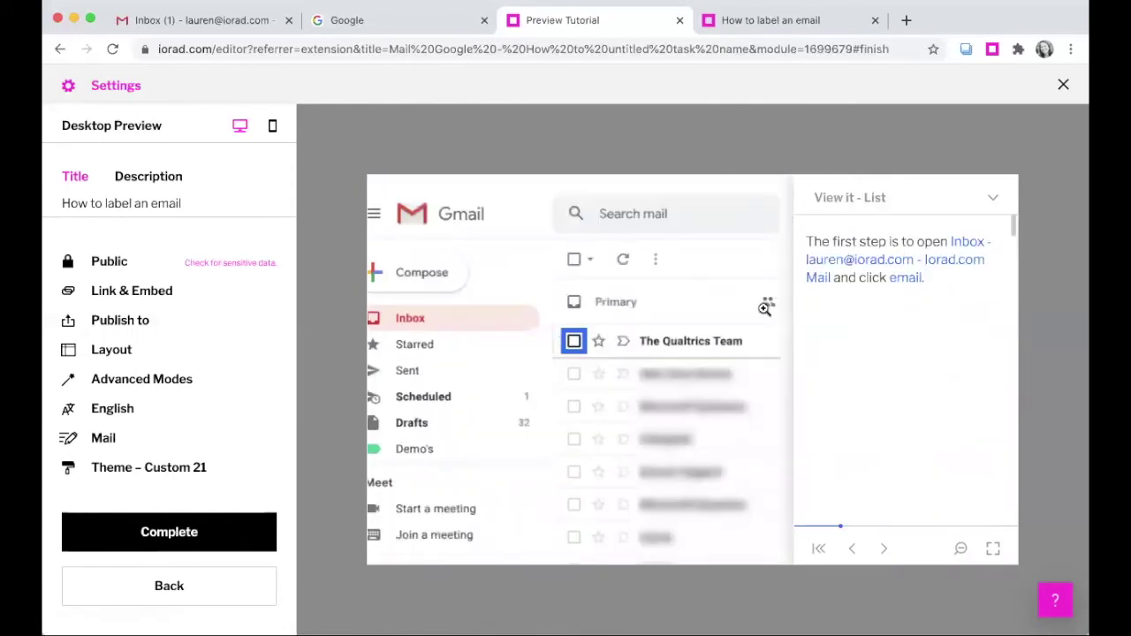
{"action": "scroll", "coordinate": [764, 327], "scroll_direction": "down", "scroll_amount": 1}
{"action": "scroll", "coordinate": [763, 331], "scroll_direction": "down", "scroll_amount": 10}
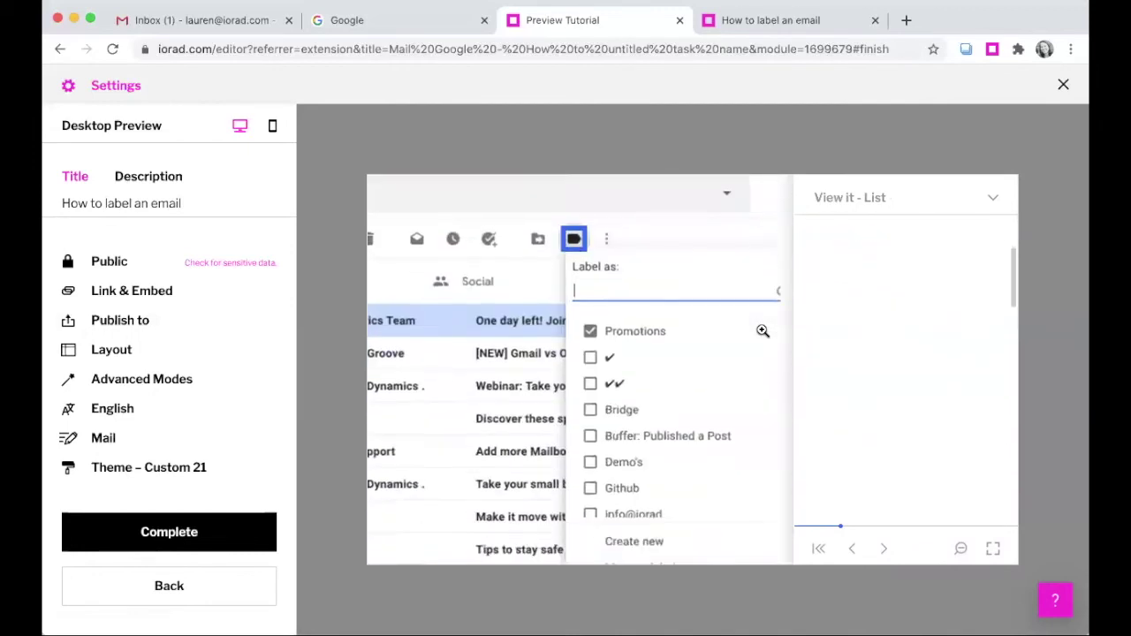
{"action": "scroll", "coordinate": [763, 331], "scroll_direction": "down", "scroll_amount": 1}
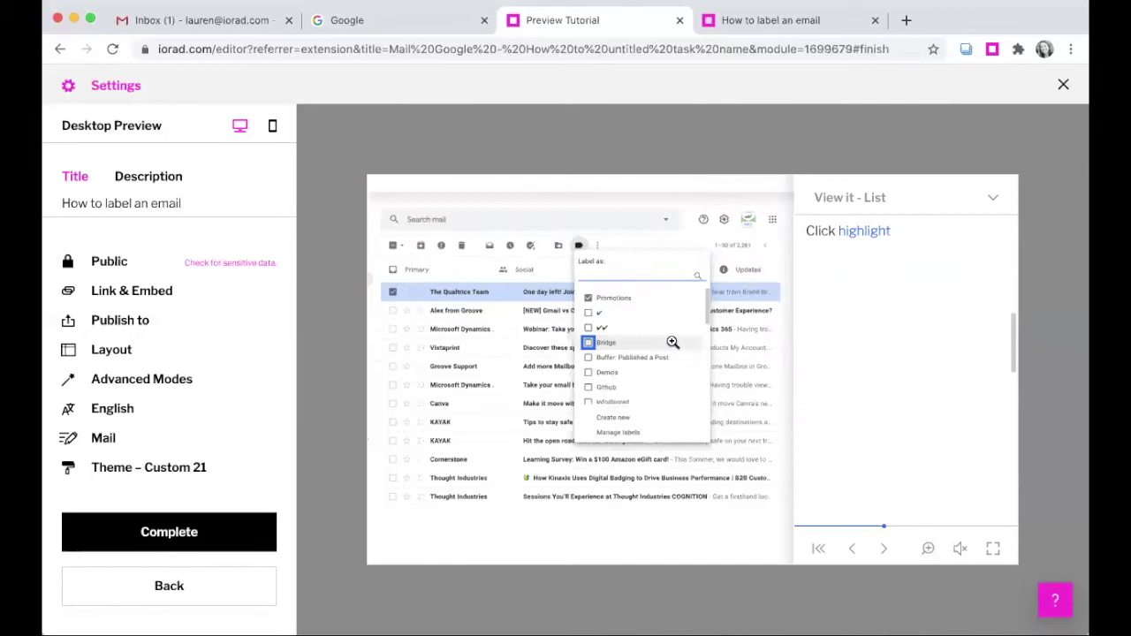
{"action": "left_click", "coordinate": [852, 214]}
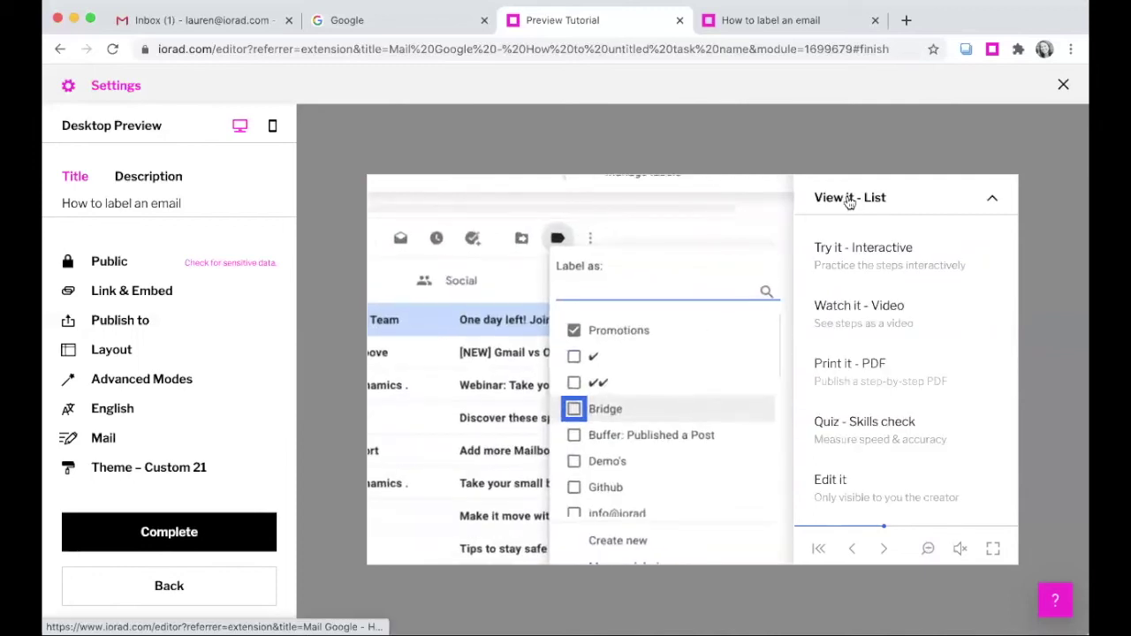
{"action": "left_click", "coordinate": [859, 314]}
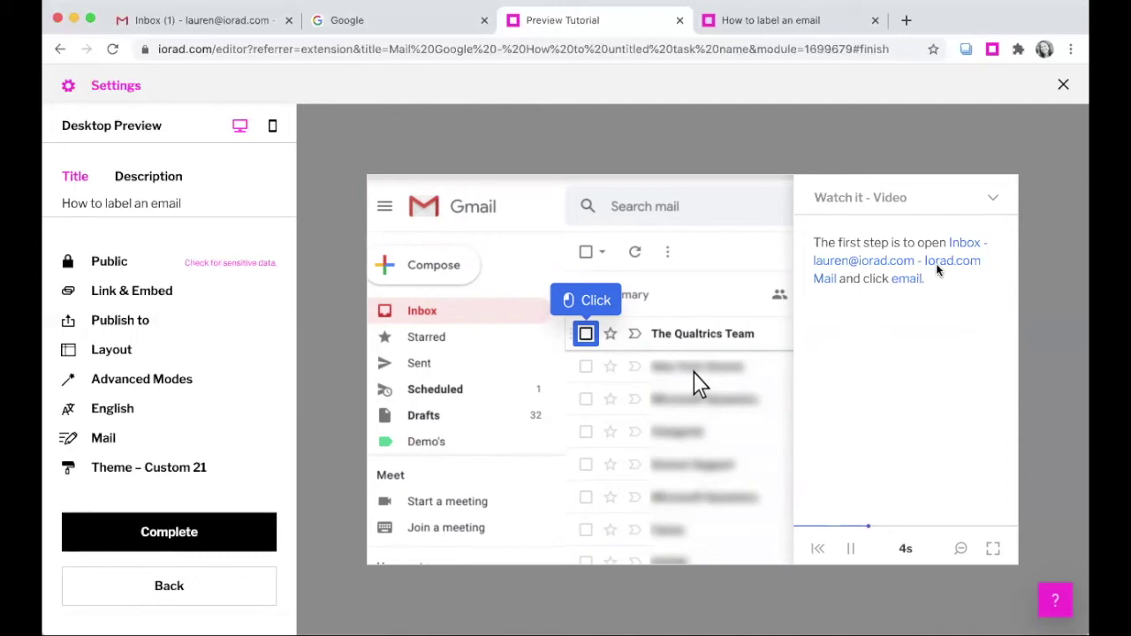
Step: Generate a portrait PDF of the tutorial from Print it - PDF mode and look through the downloaded file
{"action": "left_click", "coordinate": [935, 203]}
{"action": "left_click", "coordinate": [855, 369]}
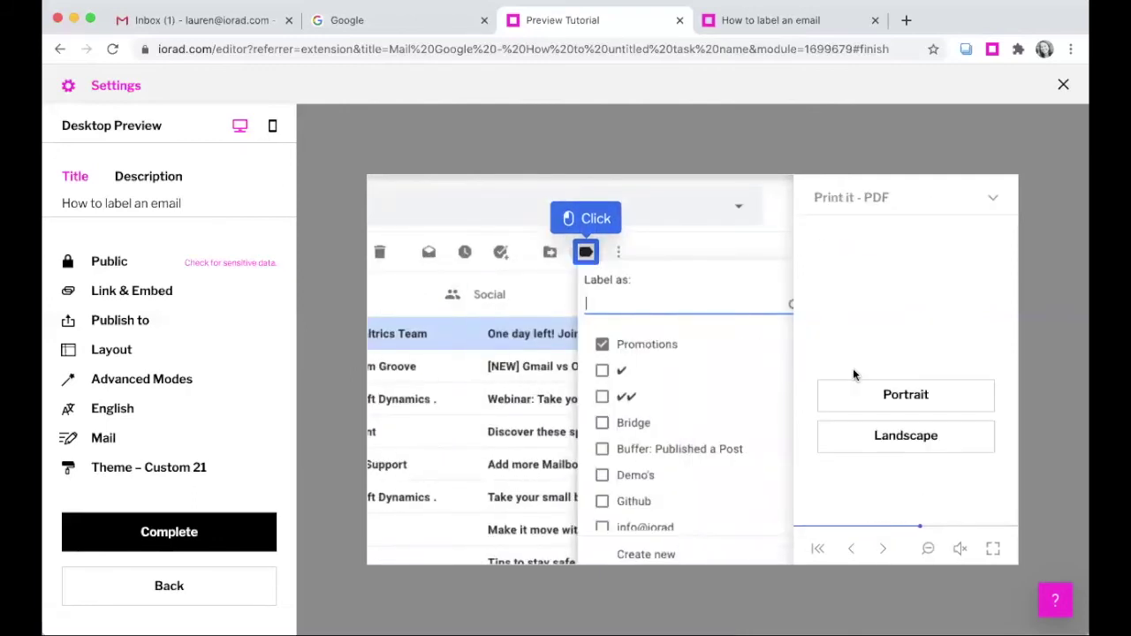
{"action": "left_click", "coordinate": [900, 398]}
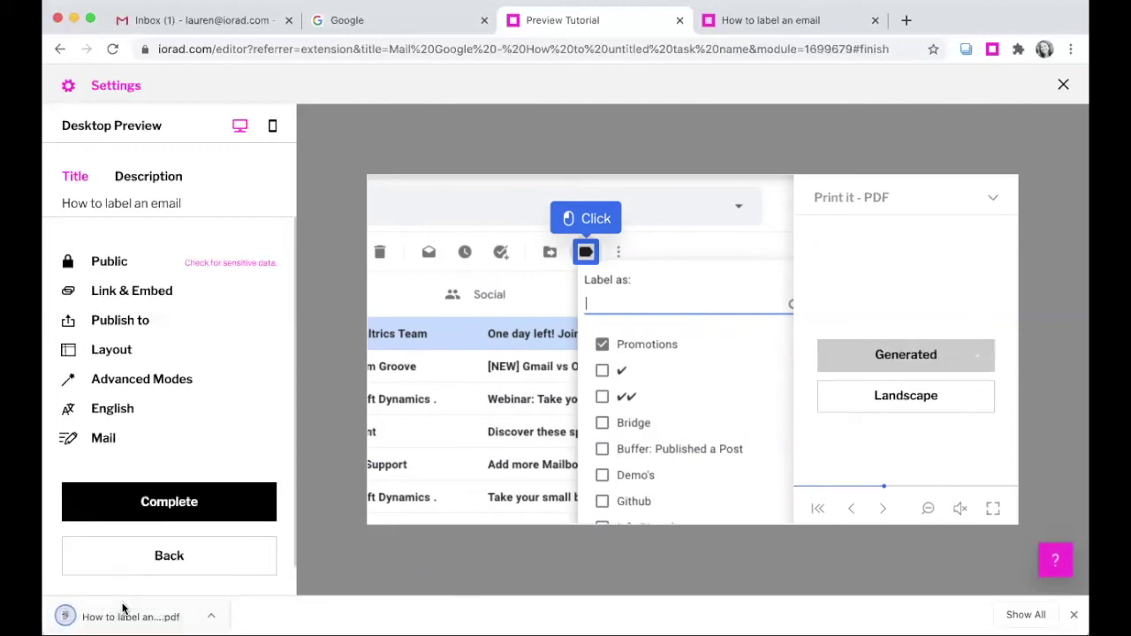
{"action": "left_click", "coordinate": [123, 610]}
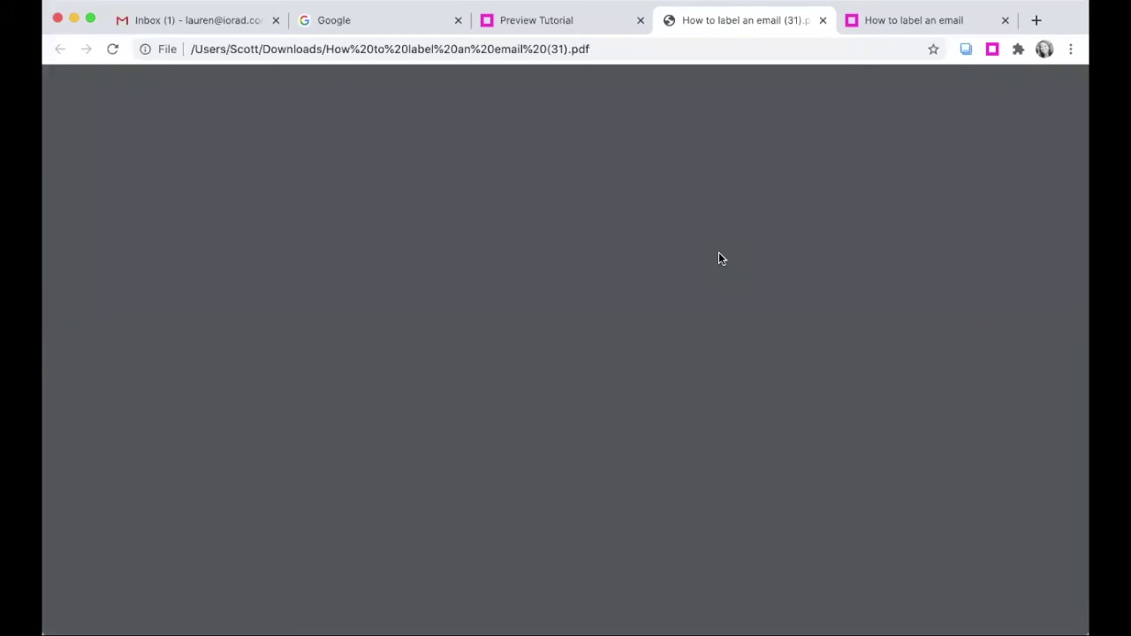
{"action": "scroll", "coordinate": [694, 281], "scroll_direction": "down", "scroll_amount": 5}
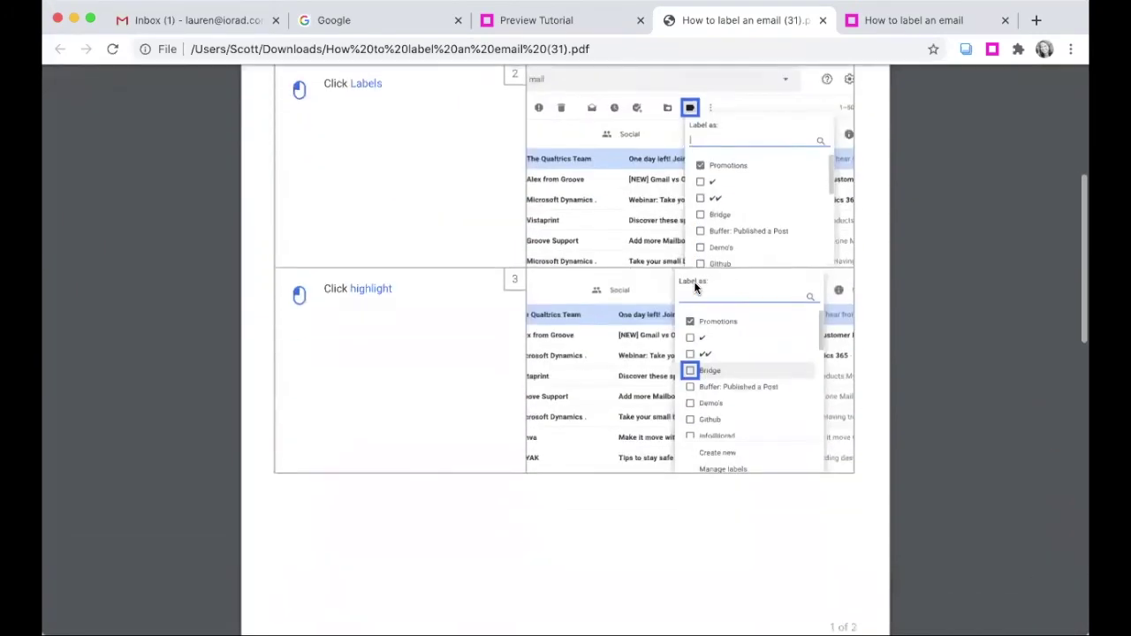
{"action": "scroll", "coordinate": [694, 285], "scroll_direction": "up", "scroll_amount": 7}
Step: Return to the tutorial preview and take the Quiz - Skills check, applying the Bridge label to the first email
{"action": "left_click", "coordinate": [595, 29]}
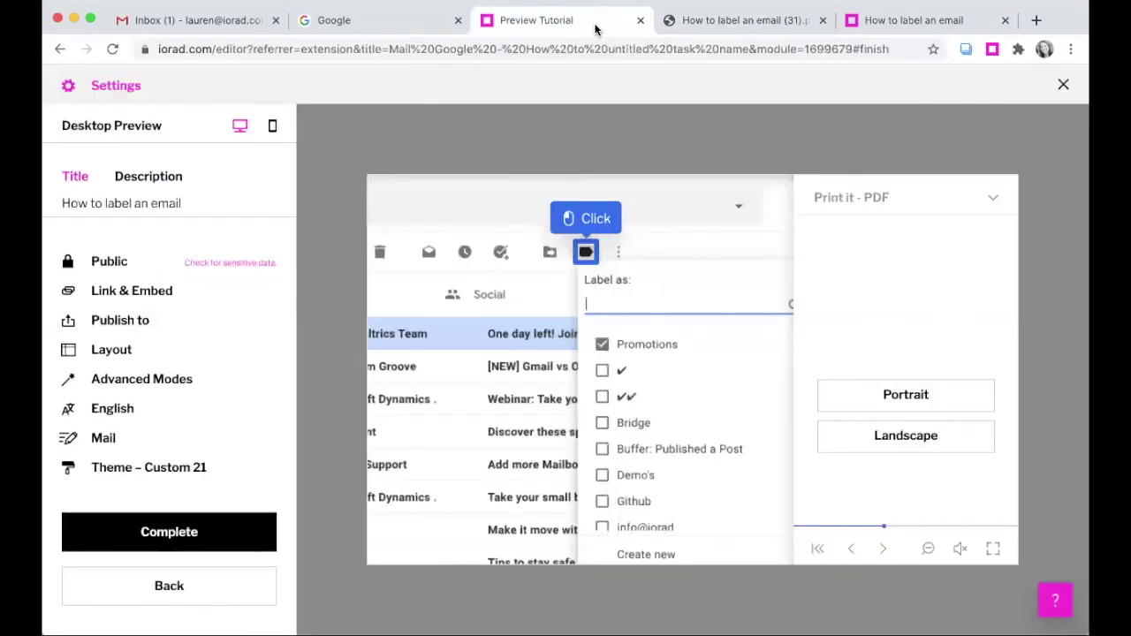
{"action": "left_click", "coordinate": [871, 205]}
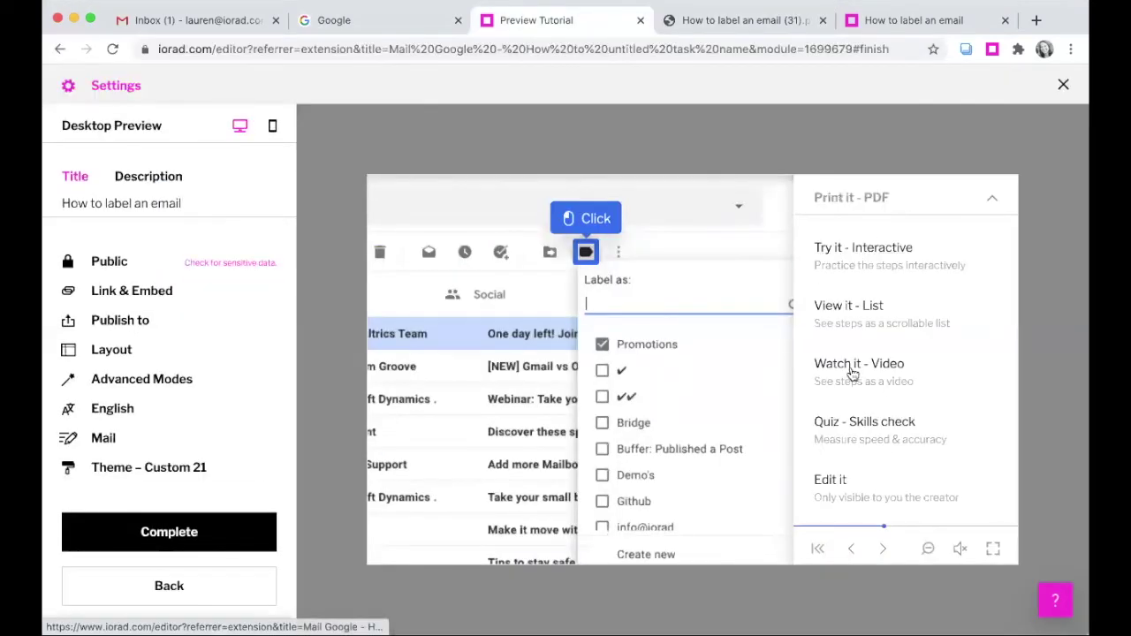
{"action": "left_click", "coordinate": [855, 426]}
{"action": "left_click", "coordinate": [854, 423]}
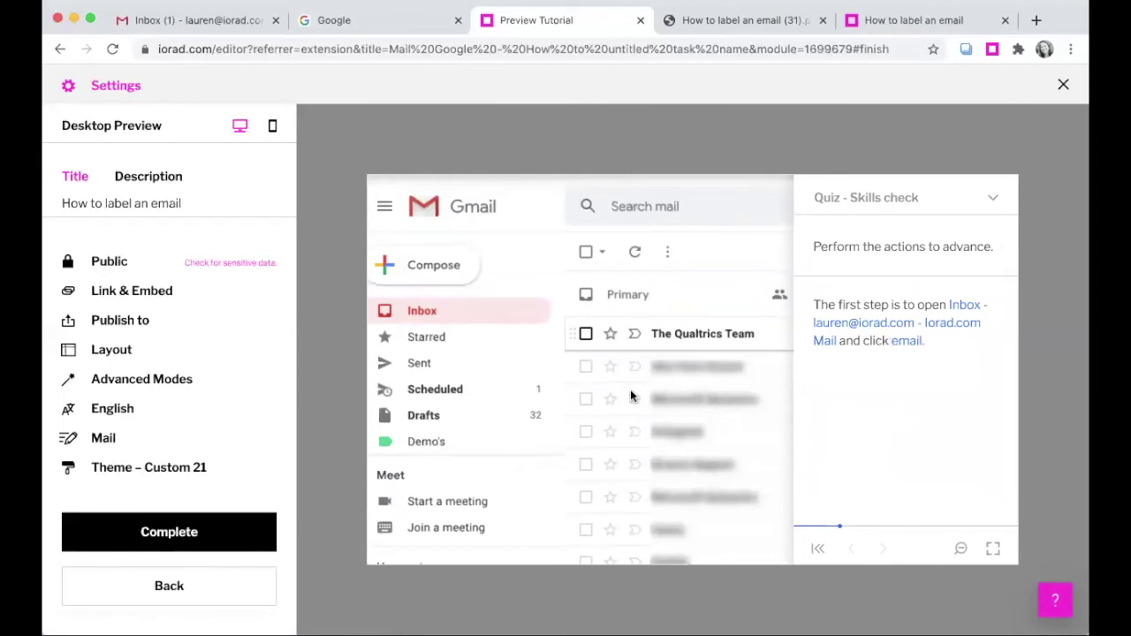
{"action": "left_click", "coordinate": [584, 334]}
{"action": "left_click", "coordinate": [591, 254]}
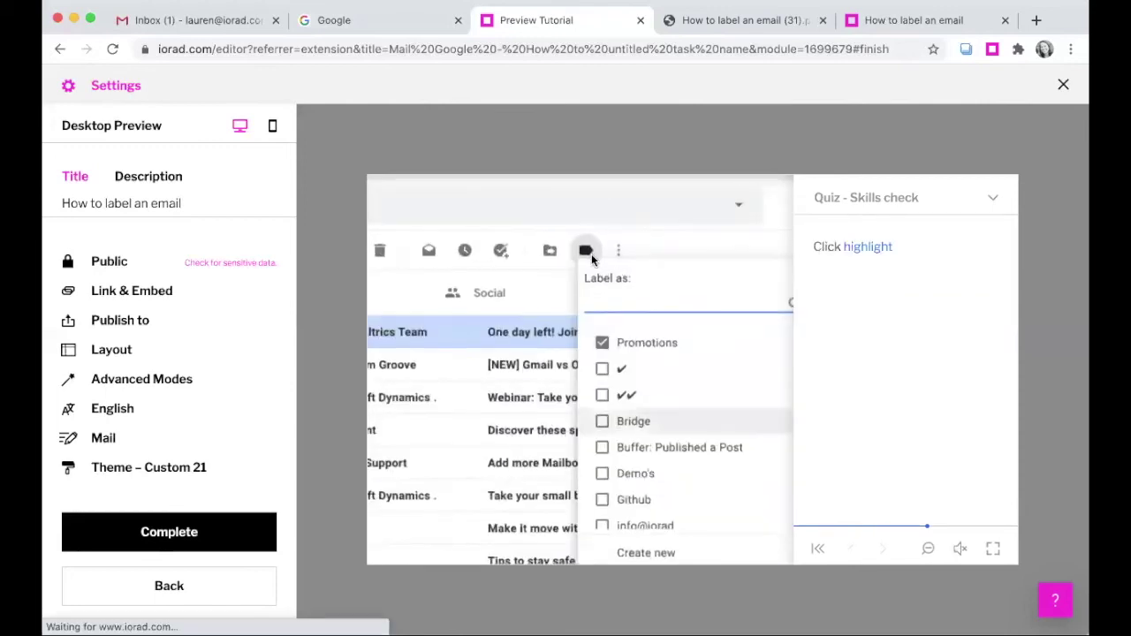
{"action": "left_click", "coordinate": [586, 376]}
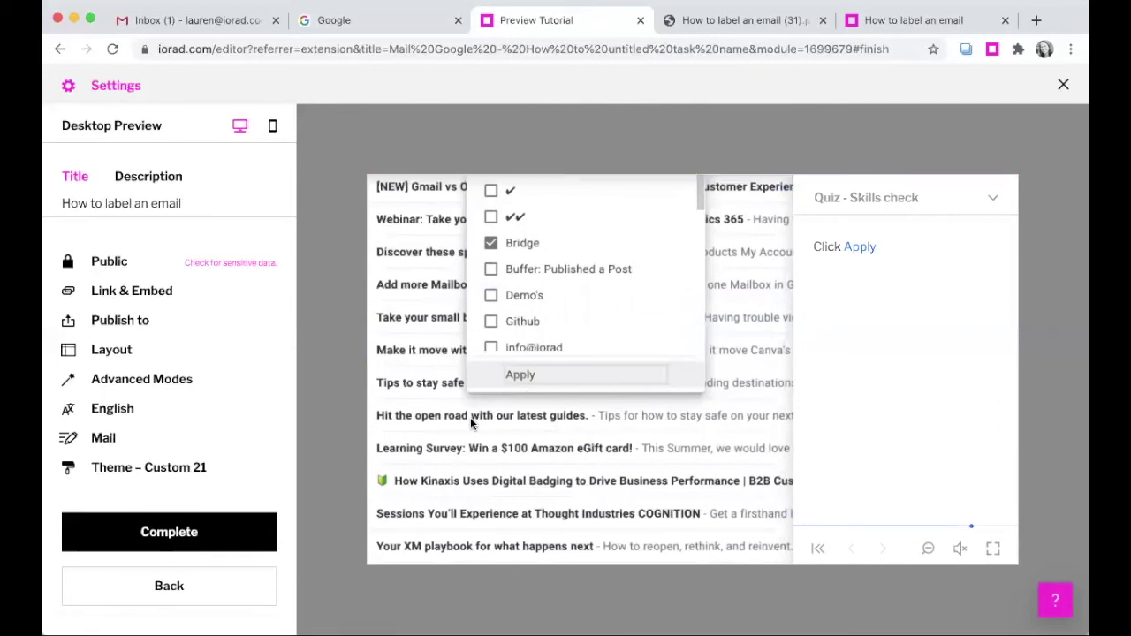
{"action": "left_click", "coordinate": [515, 375]}
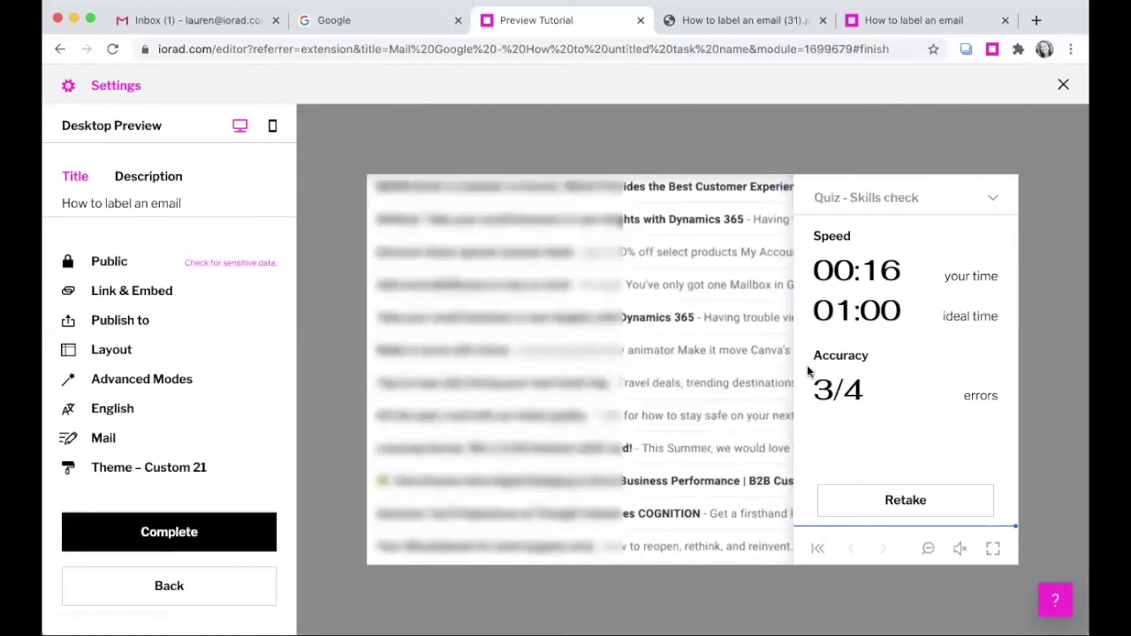
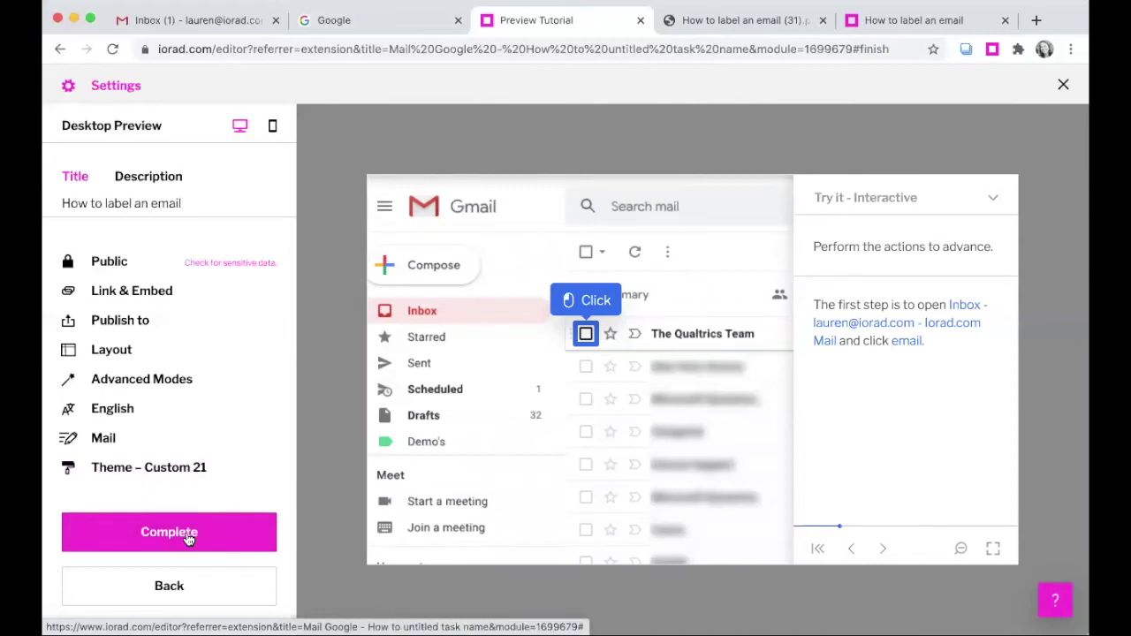
Step: Complete the tutorial and review the management options for the newest "How to label an email" entry in My tutorials
{"action": "left_click", "coordinate": [187, 534]}
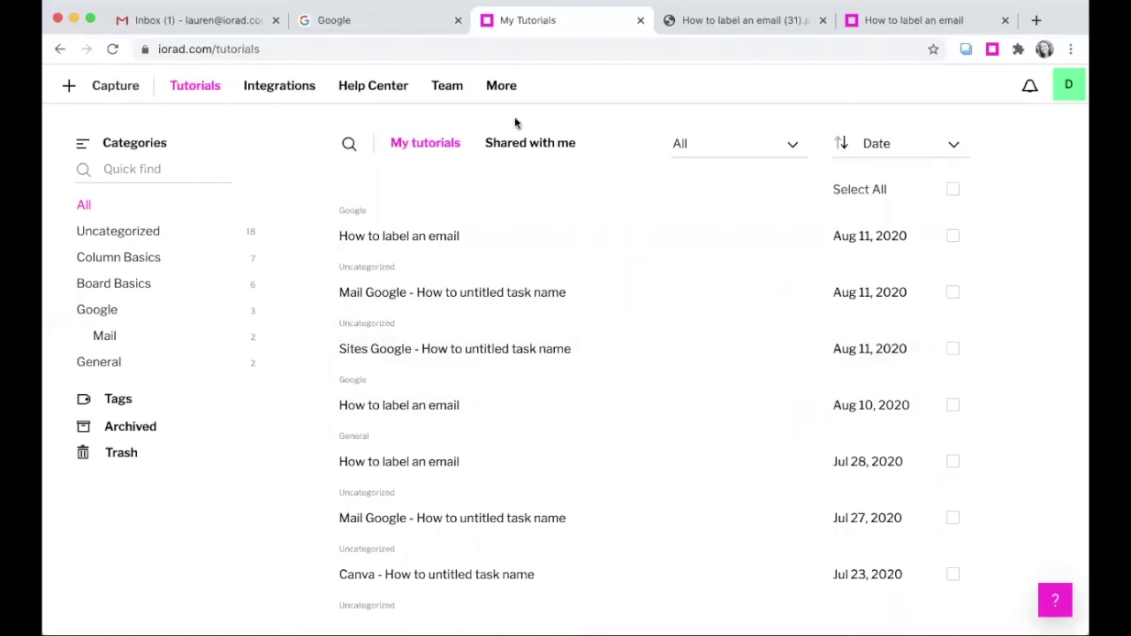
{"action": "left_click", "coordinate": [390, 245]}
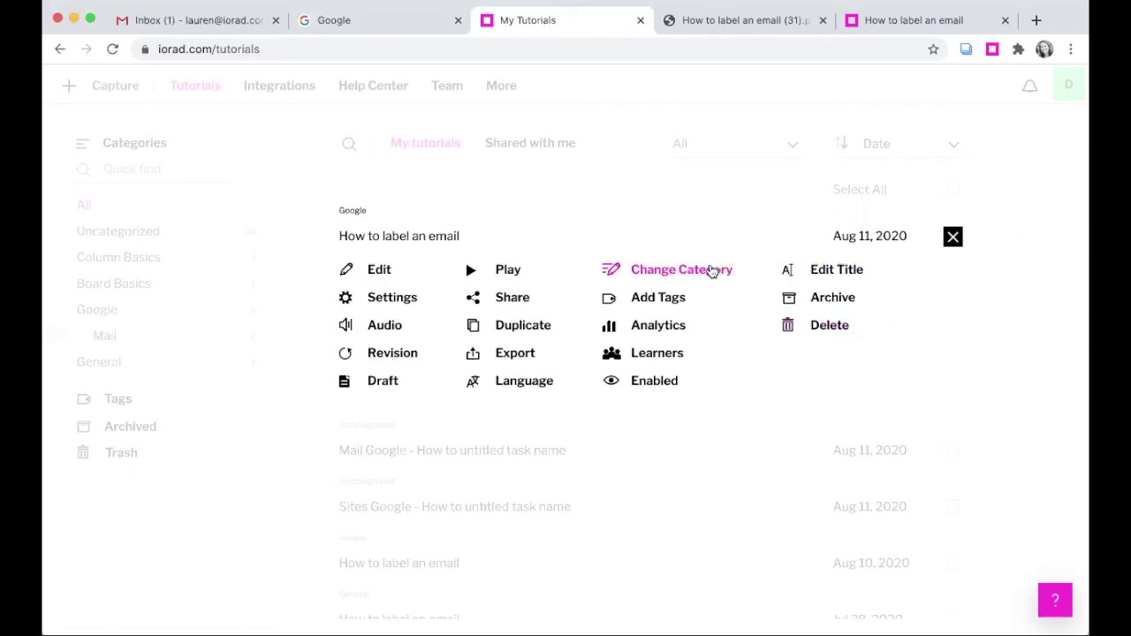
{"action": "left_click", "coordinate": [1017, 191]}
Step: Review the web Help Center's name, URL, embed code, theme, color, tutorial layout, access and language settings
{"action": "mouse_move", "coordinate": [248, 133]}
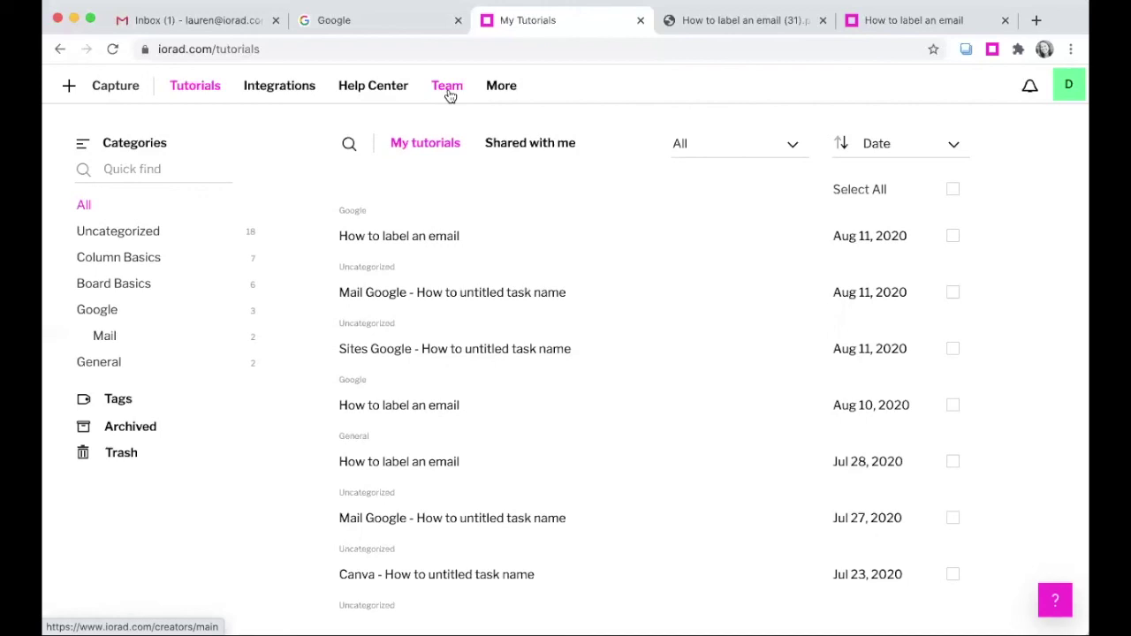
{"action": "left_click", "coordinate": [373, 88]}
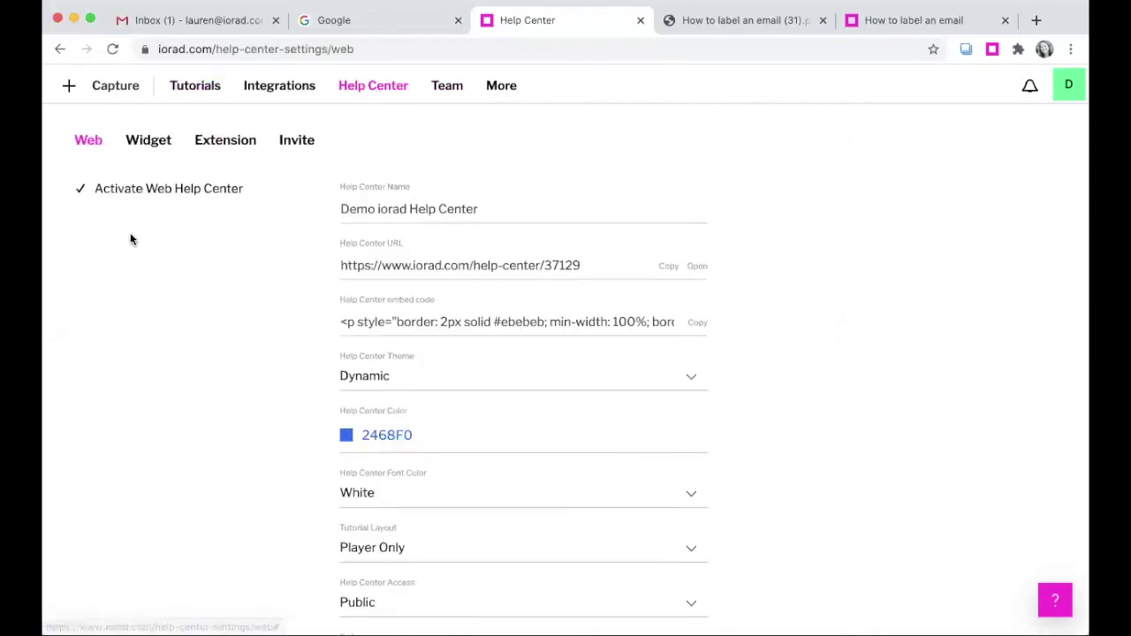
{"action": "left_click", "coordinate": [145, 152]}
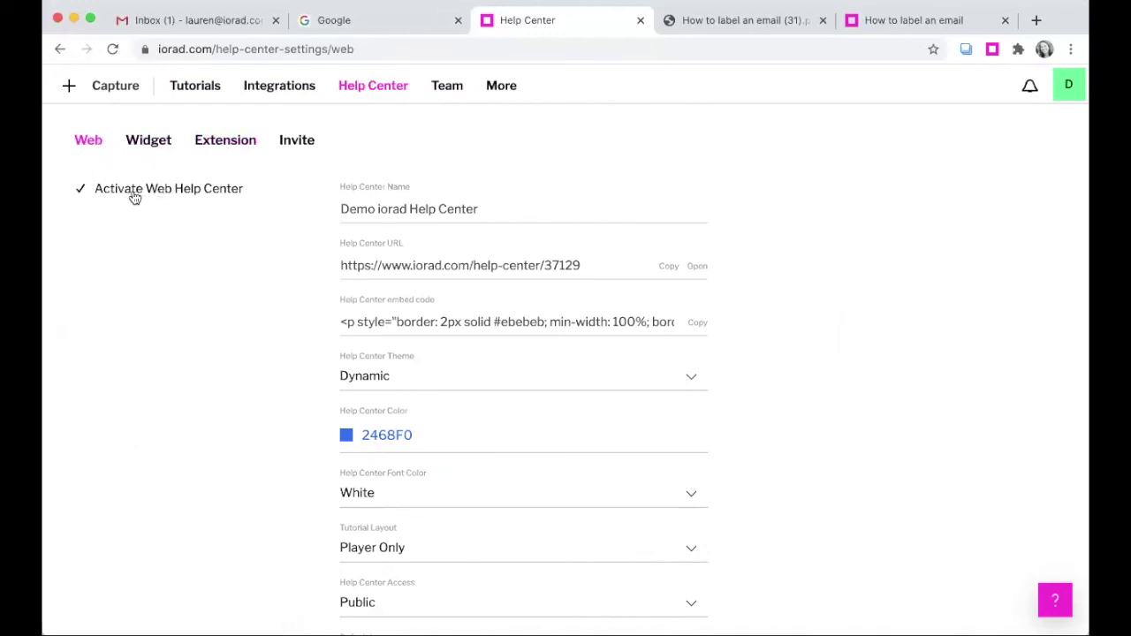
{"action": "left_click", "coordinate": [347, 198]}
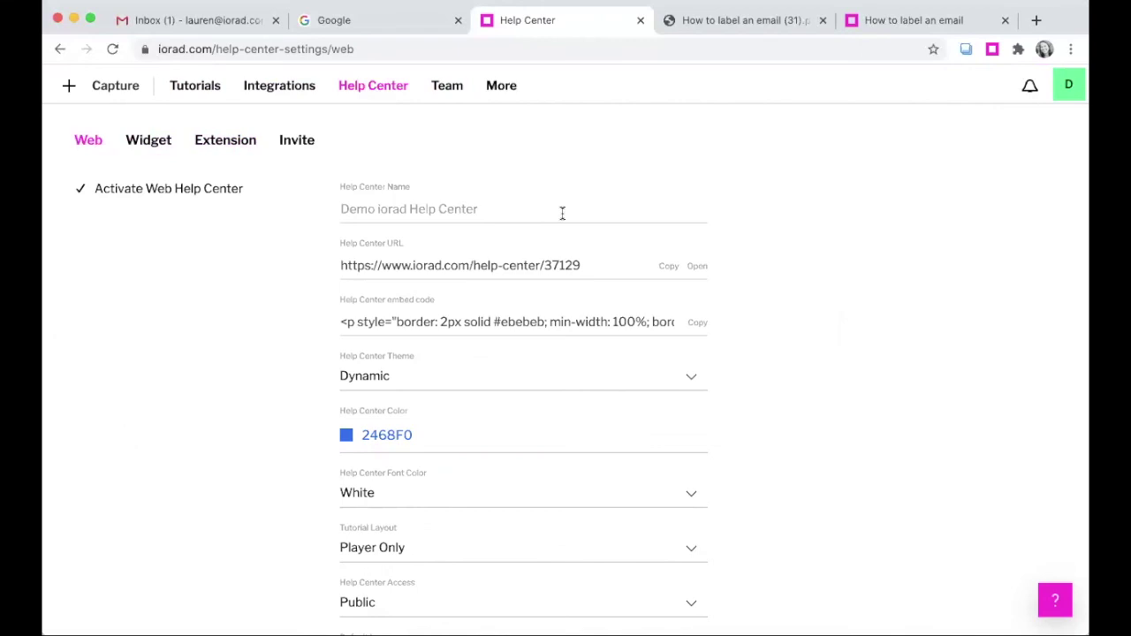
{"action": "scroll", "coordinate": [575, 210], "scroll_direction": "down", "scroll_amount": 1}
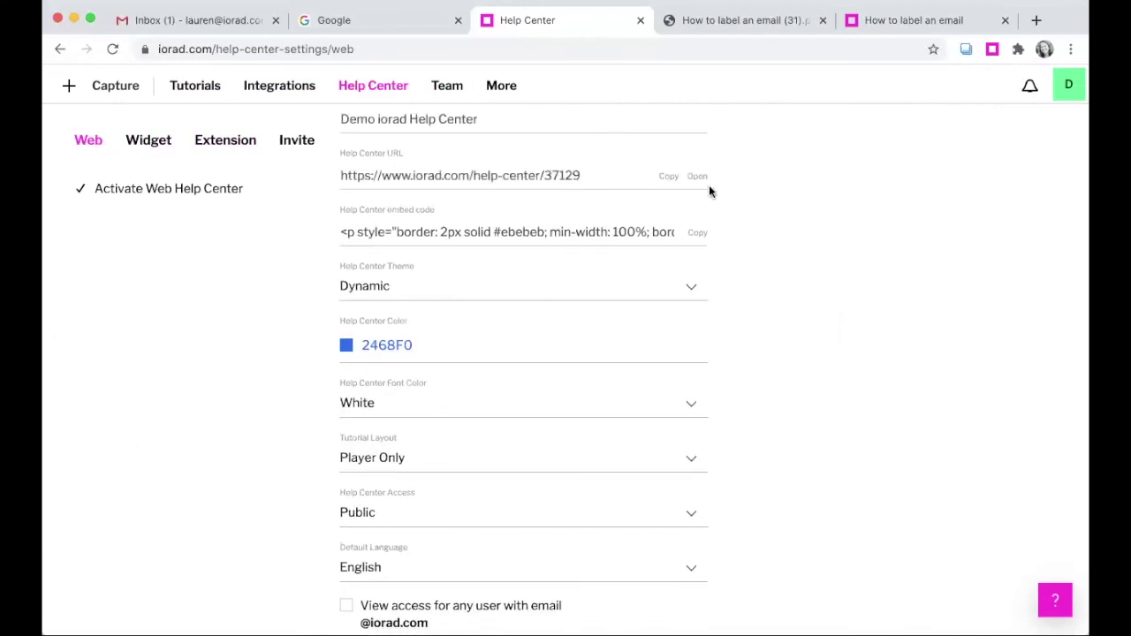
{"action": "left_click", "coordinate": [679, 231]}
{"action": "scroll", "coordinate": [690, 362], "scroll_direction": "down", "scroll_amount": 2}
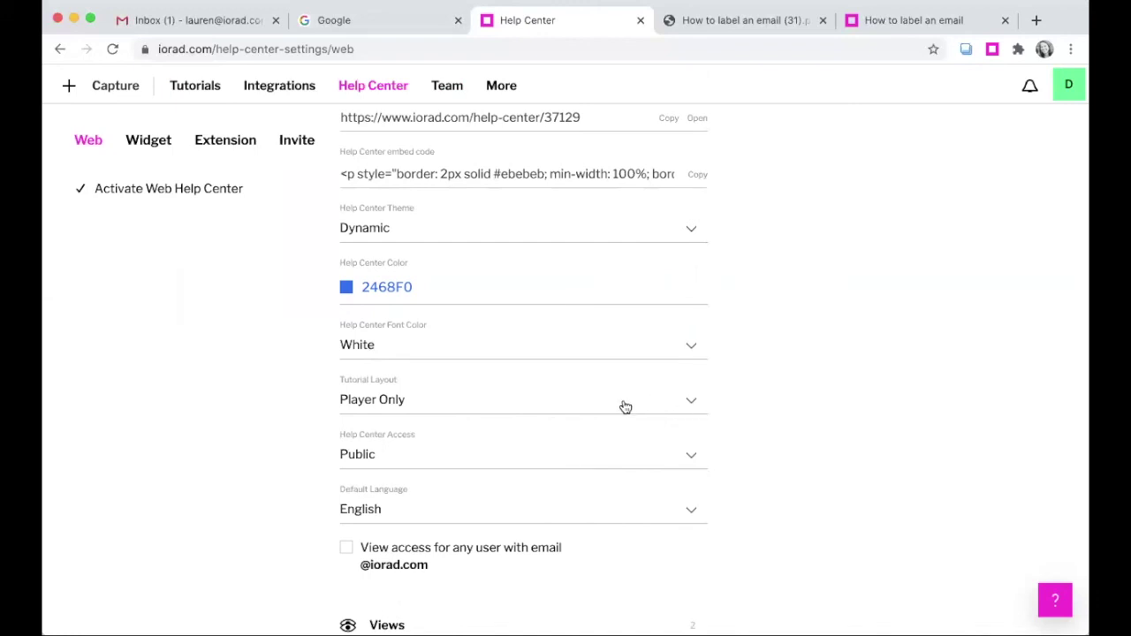
{"action": "scroll", "coordinate": [624, 407], "scroll_direction": "down", "scroll_amount": 1}
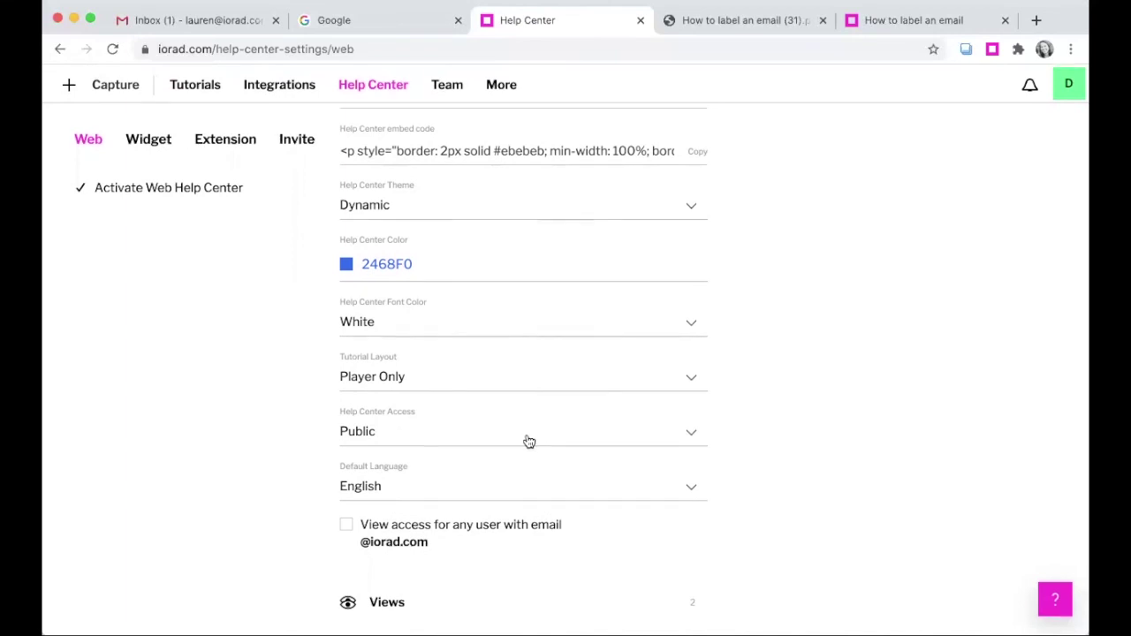
Step: Create a new Help Center view named "View Name"
{"action": "left_click", "coordinate": [391, 605]}
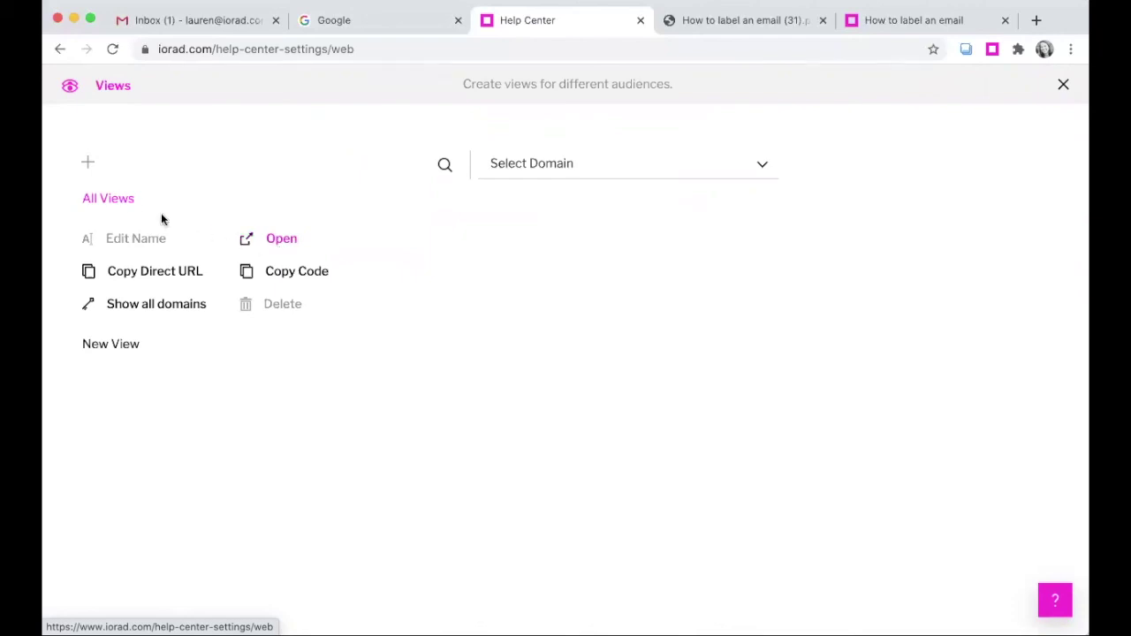
{"action": "left_click", "coordinate": [87, 164]}
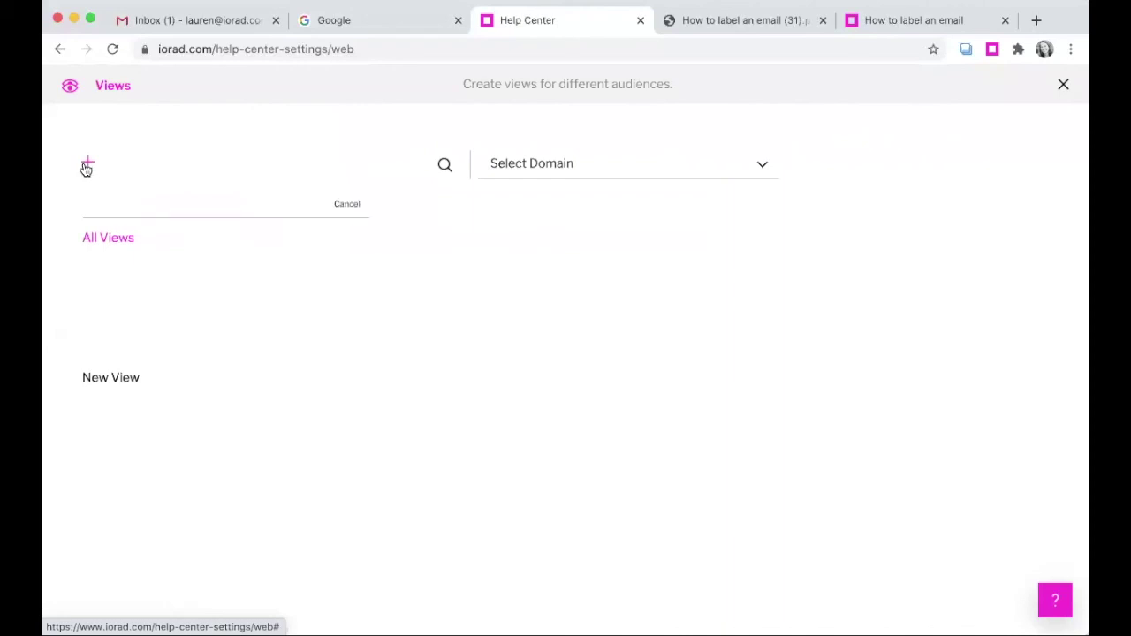
{"action": "type", "text": "View Name"}
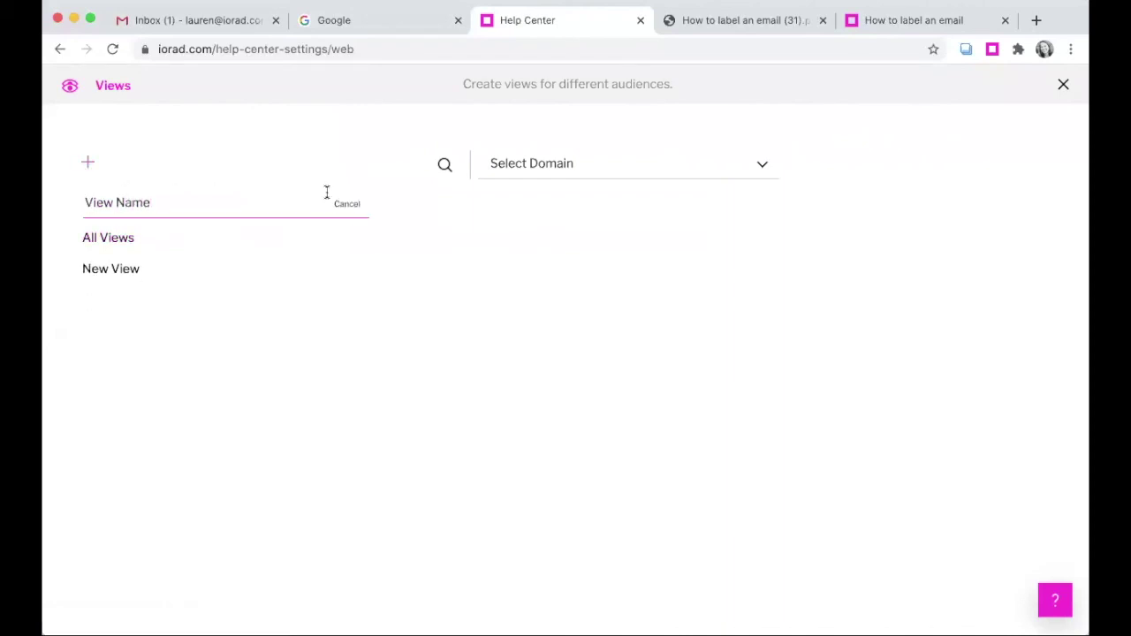
{"action": "key", "text": "Return"}
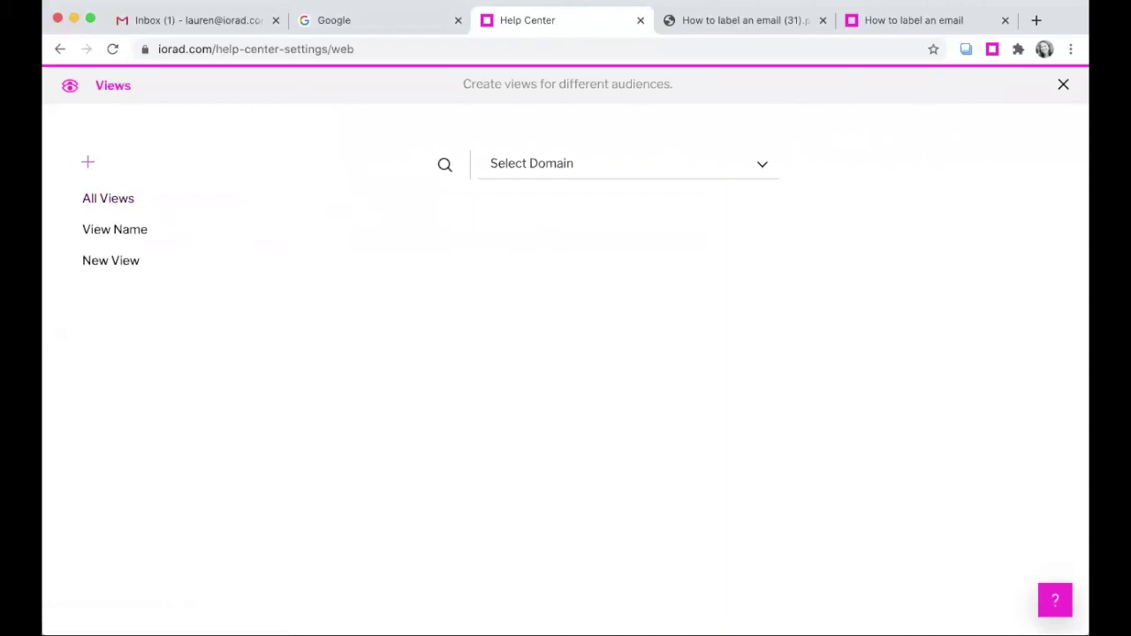
Step: Add the Uncategorized tutorials from the canva.com domain to the "View Name" view and close the Views settings
{"action": "left_click", "coordinate": [104, 234]}
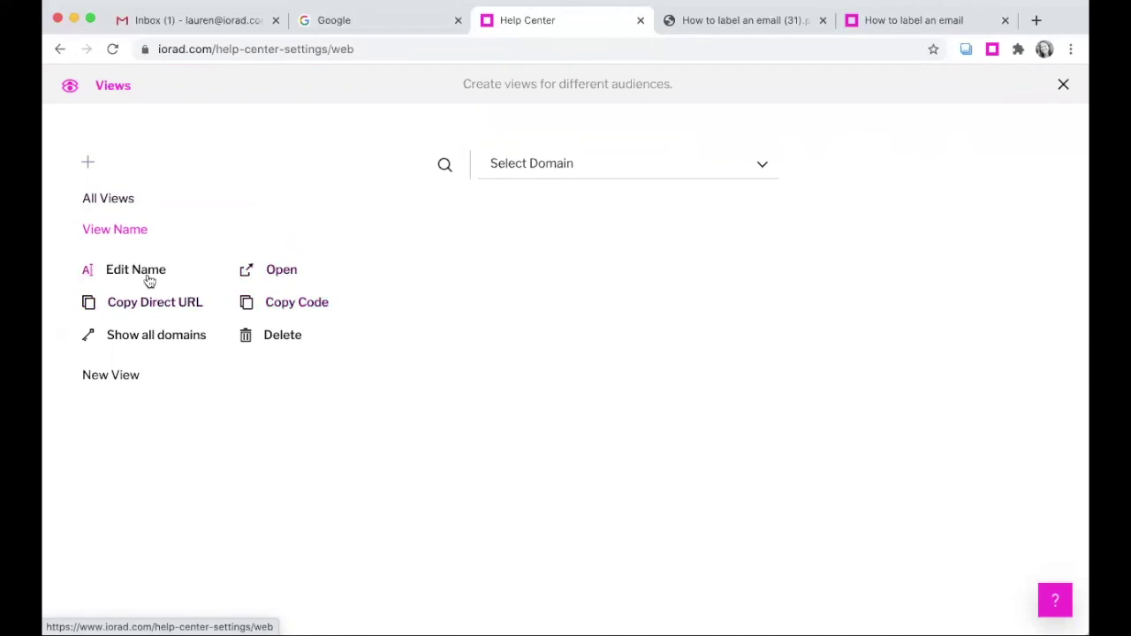
{"action": "left_click", "coordinate": [707, 169]}
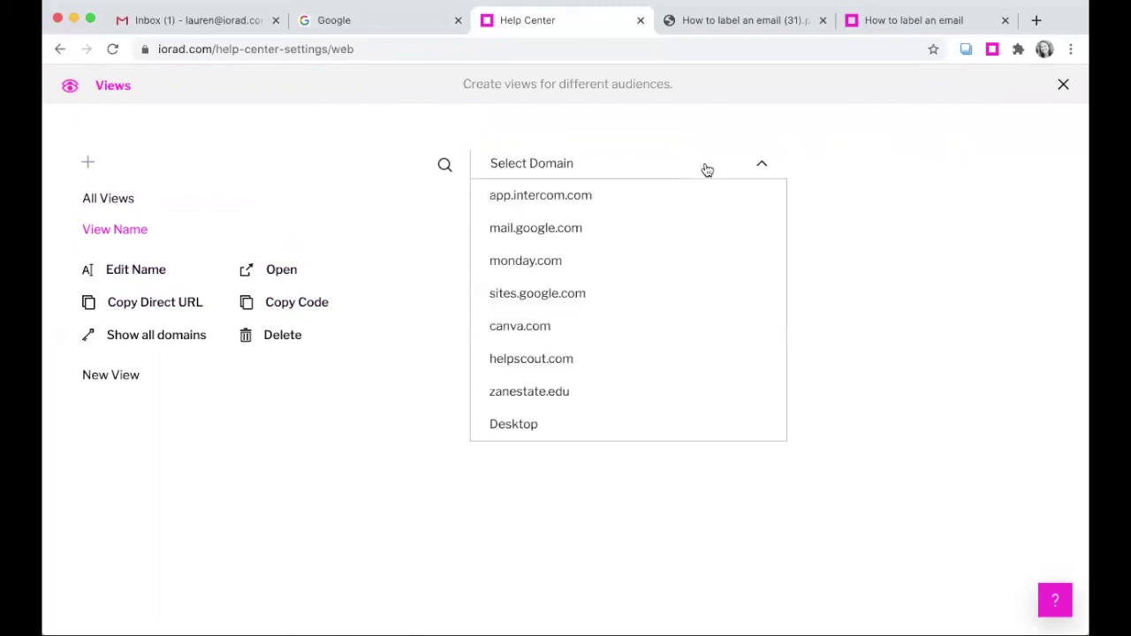
{"action": "left_click", "coordinate": [519, 326]}
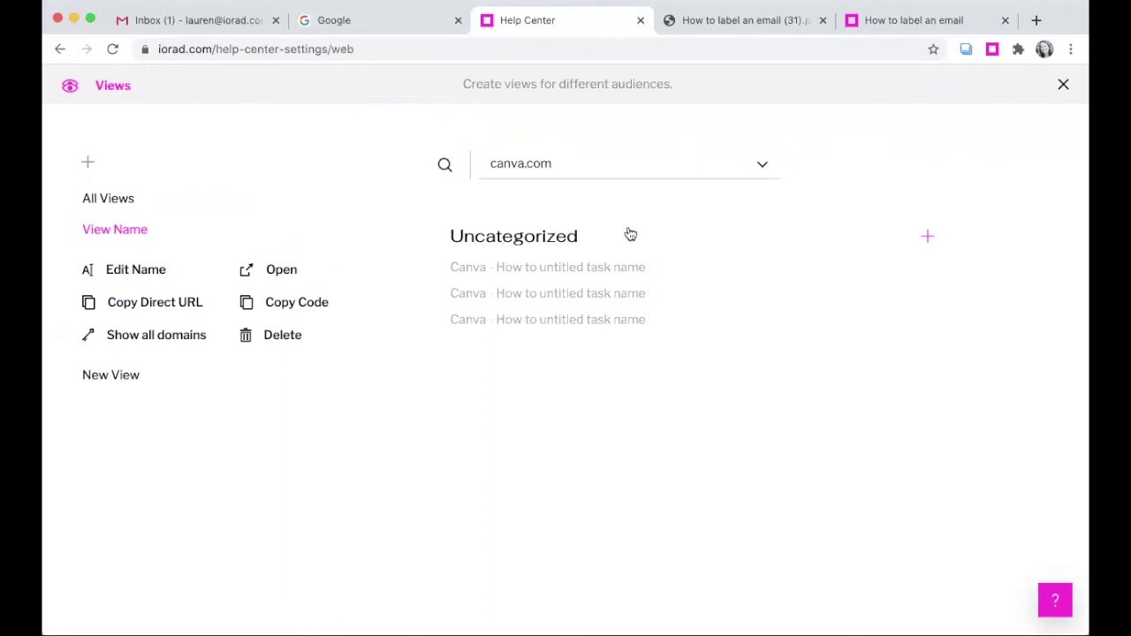
{"action": "mouse_move", "coordinate": [922, 240]}
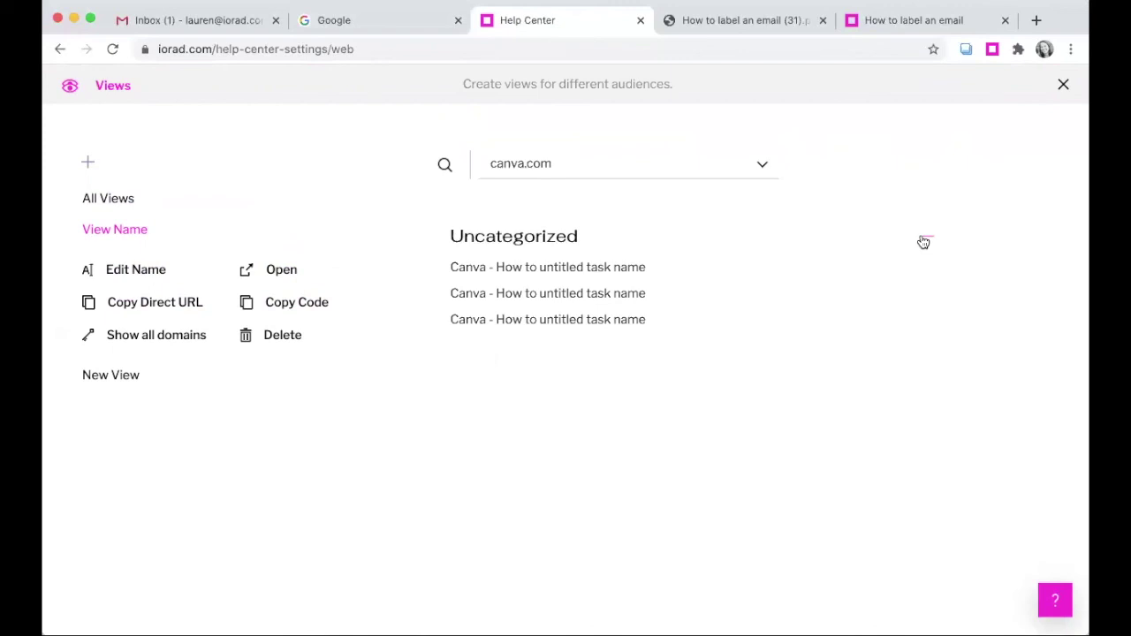
{"action": "left_click", "coordinate": [720, 170]}
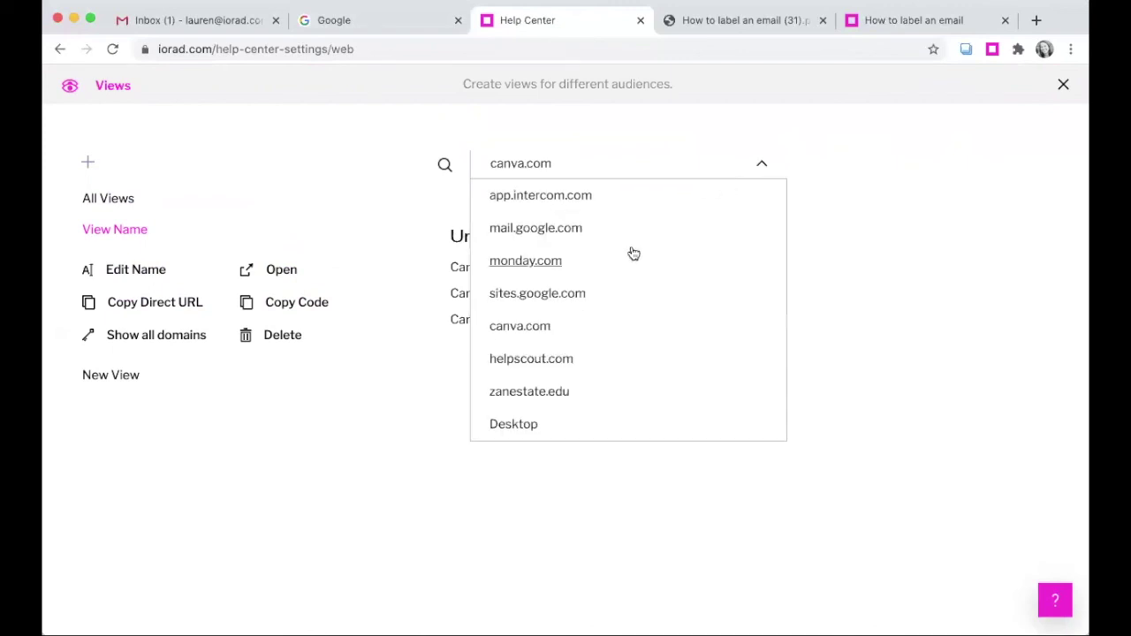
{"action": "left_click", "coordinate": [884, 145]}
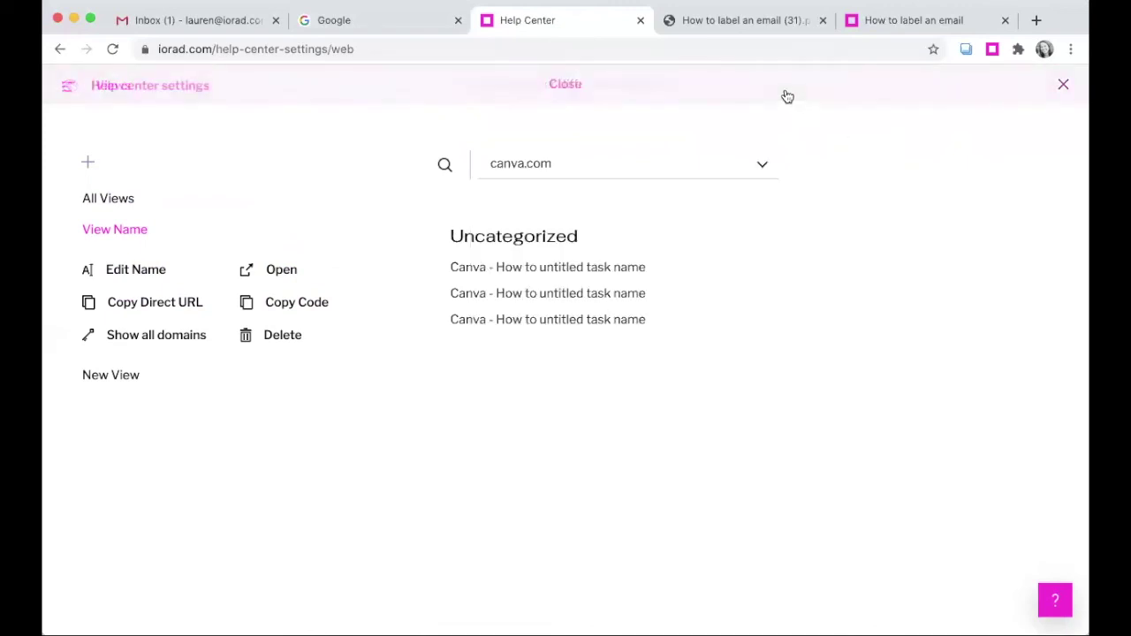
{"action": "scroll", "coordinate": [818, 289], "scroll_direction": "up", "scroll_amount": 3}
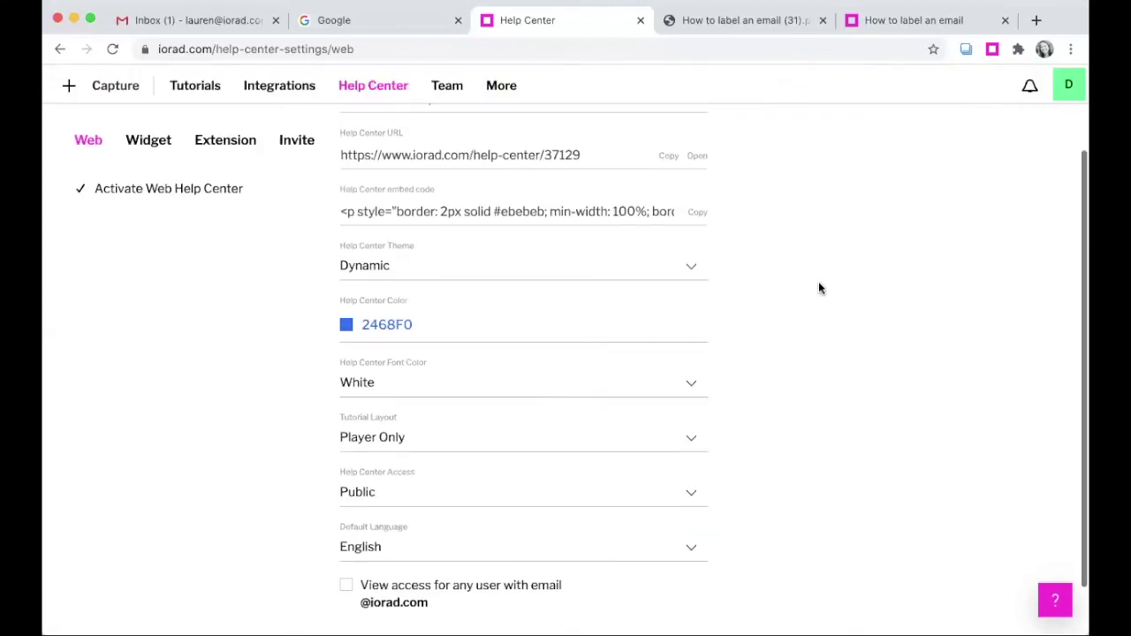
Step: Return to My tutorials, browse the Account and Dashboard articles in the help widget, and open Chat with Us
{"action": "left_click", "coordinate": [198, 87]}
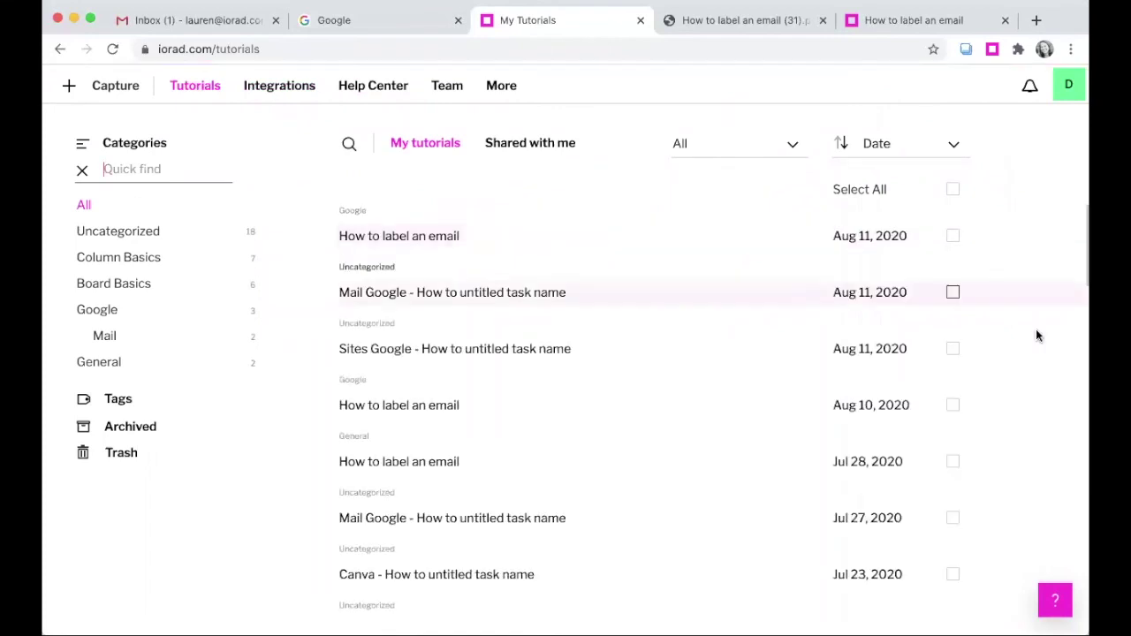
{"action": "left_click", "coordinate": [1058, 606]}
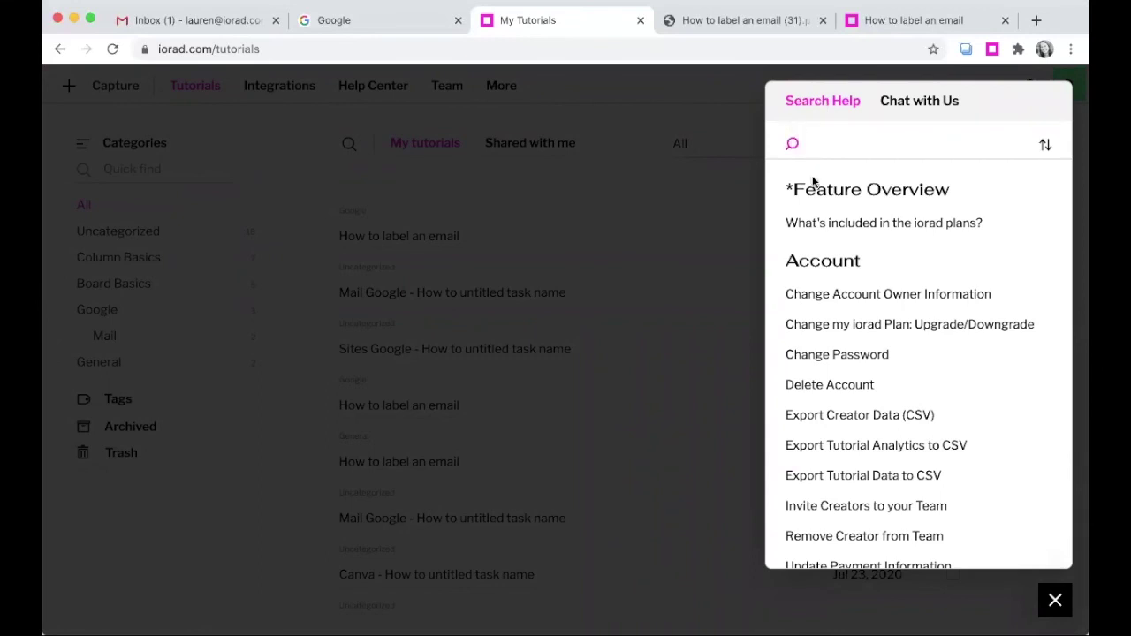
{"action": "scroll", "coordinate": [838, 286], "scroll_direction": "down", "scroll_amount": 3}
{"action": "scroll", "coordinate": [838, 285], "scroll_direction": "down", "scroll_amount": 3}
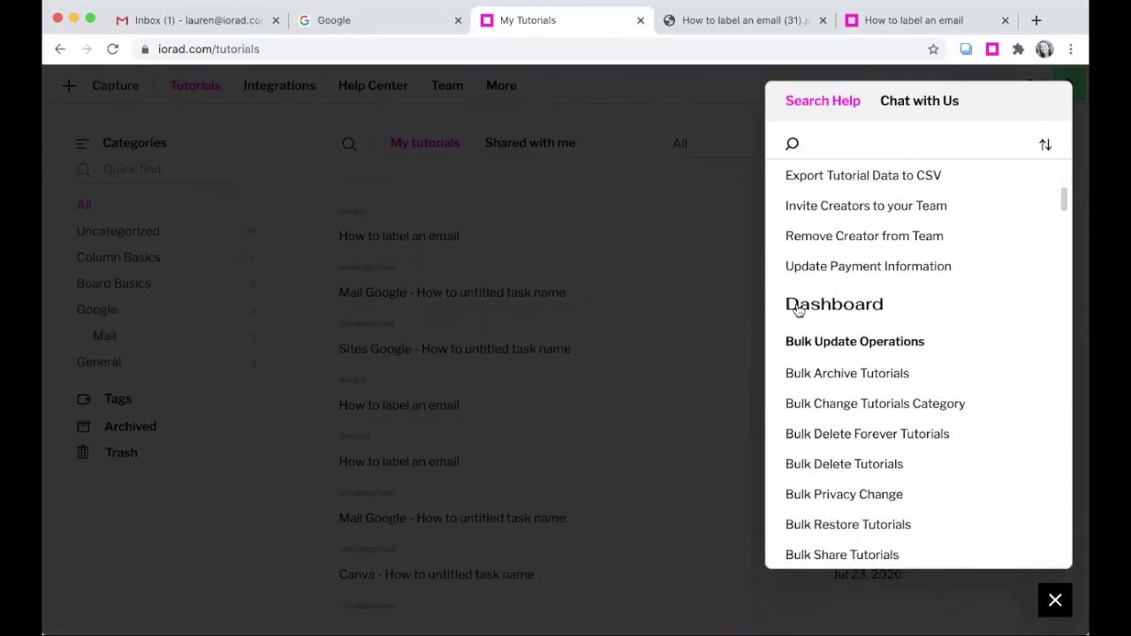
{"action": "scroll", "coordinate": [849, 347], "scroll_direction": "down", "scroll_amount": 1}
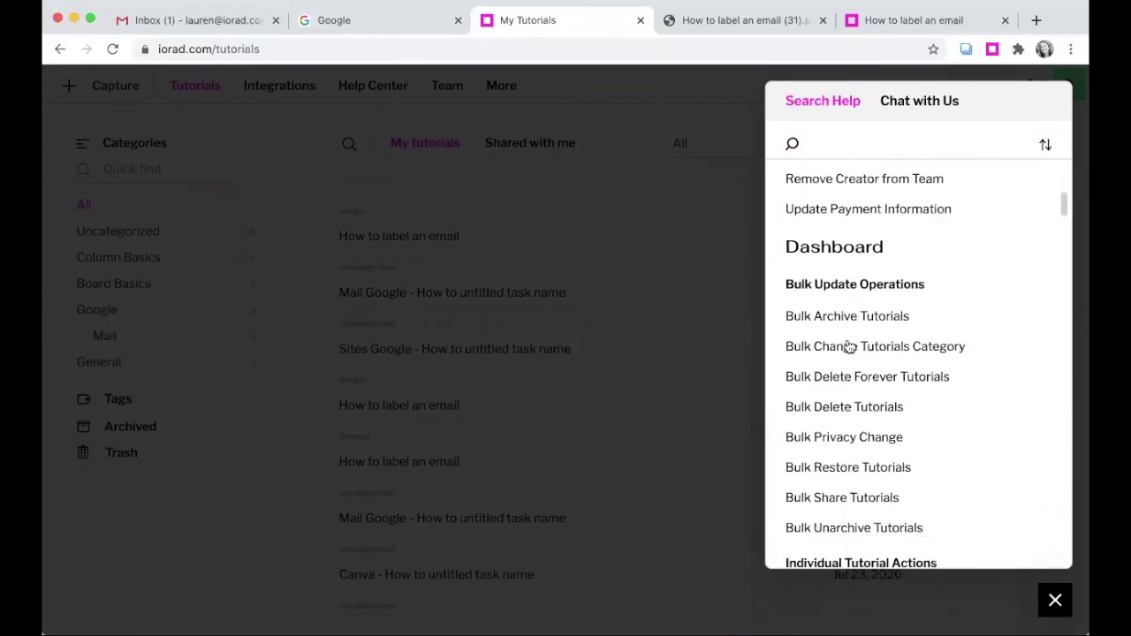
{"action": "left_click", "coordinate": [903, 108]}
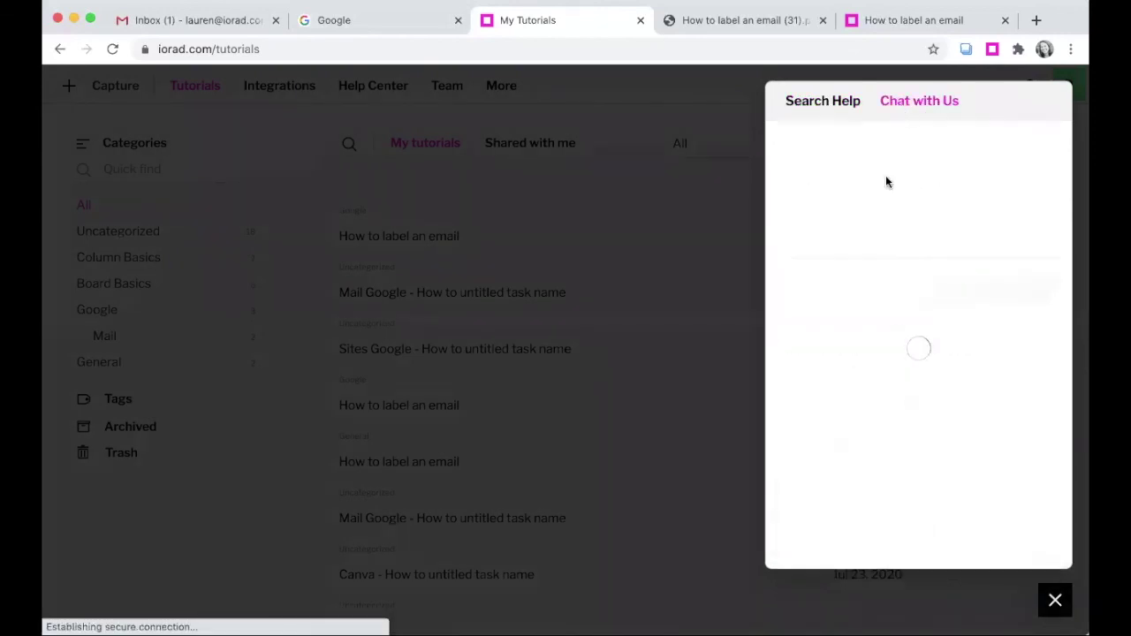